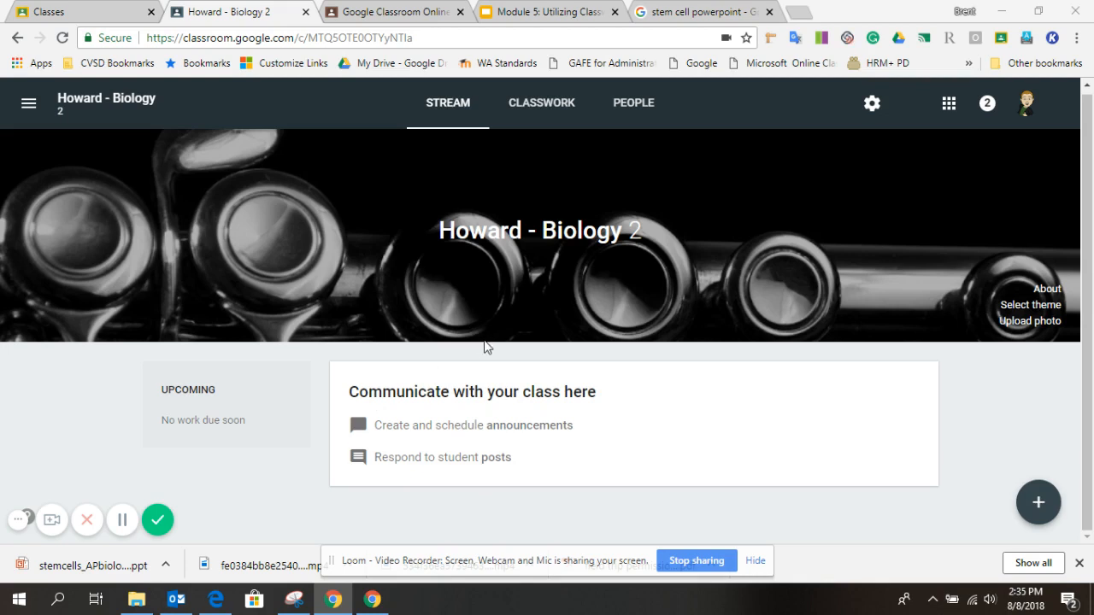
# - Create a classwork topic named "Unit 1: Stem Cells" in the Biology class
pyautogui.click(529, 103)
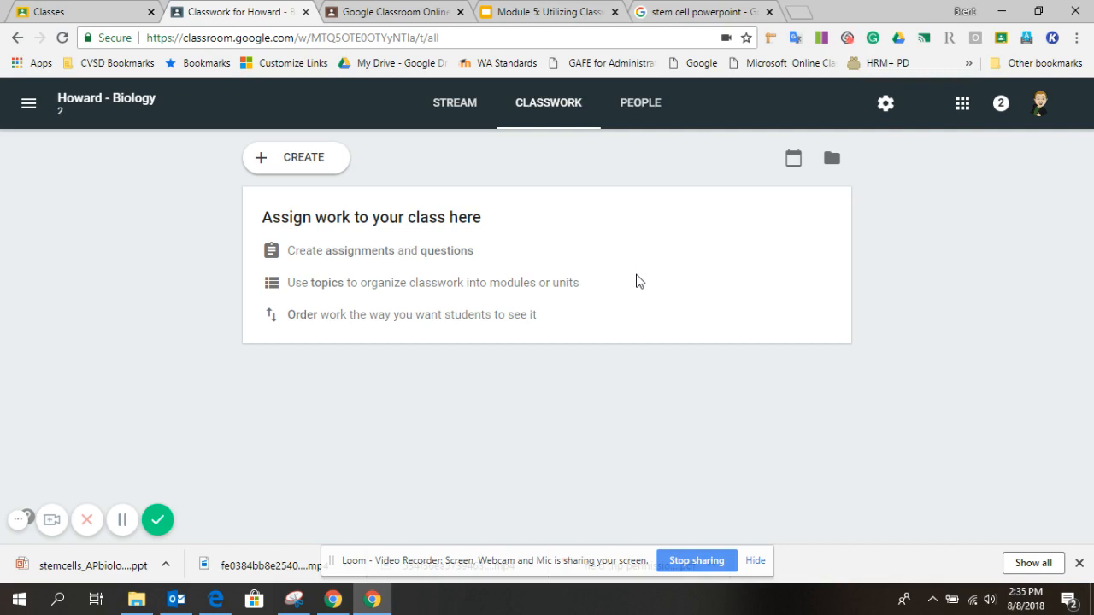
pyautogui.click(294, 159)
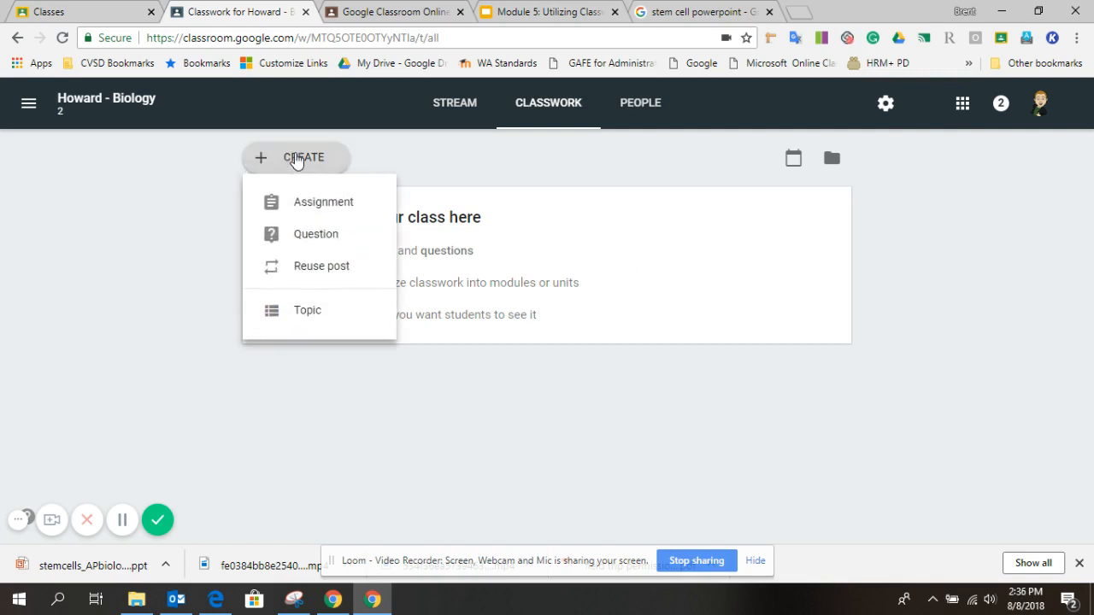
pyautogui.click(302, 315)
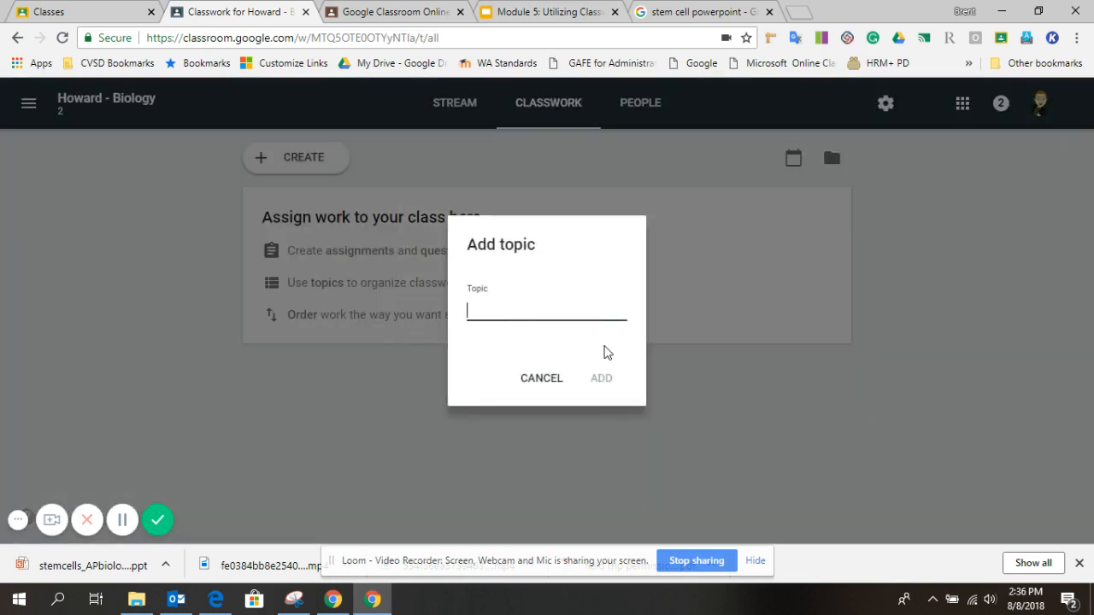
pyautogui.write('Unit 1: Stem Cells')
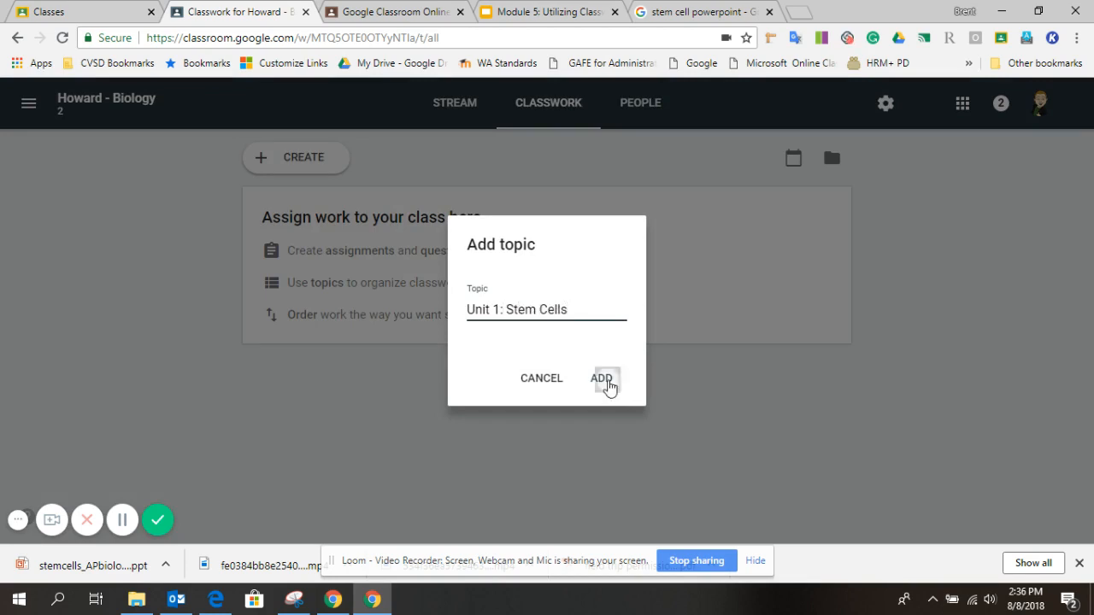
pyautogui.click(607, 383)
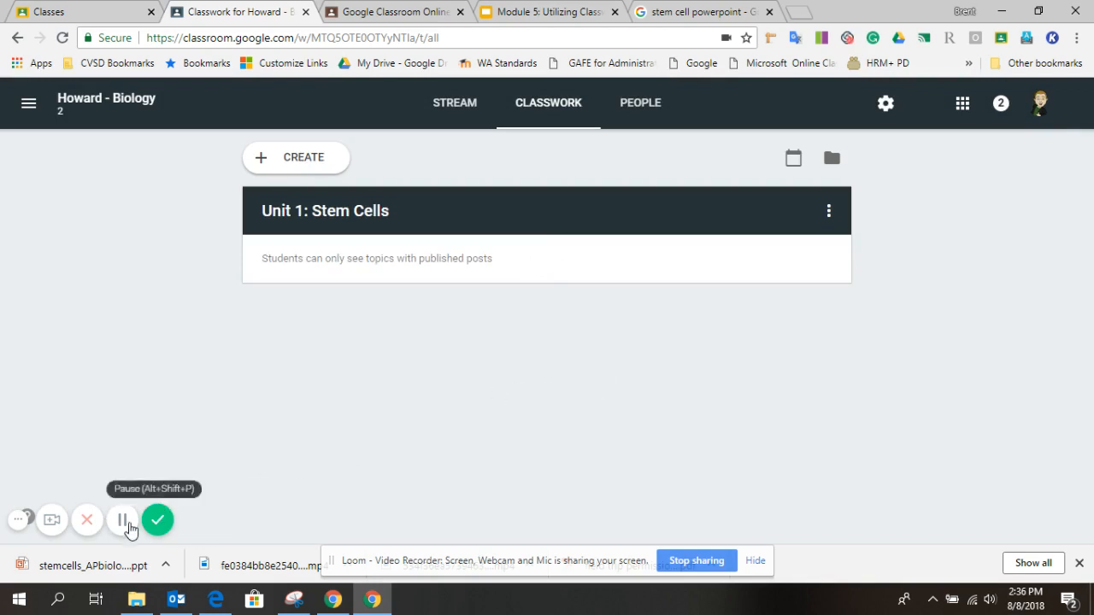
# - Add a second topic called "Human Ecology and Cancer" and rename it "Unit 2: Human Ecology and Cancer"
pyautogui.click(124, 519)
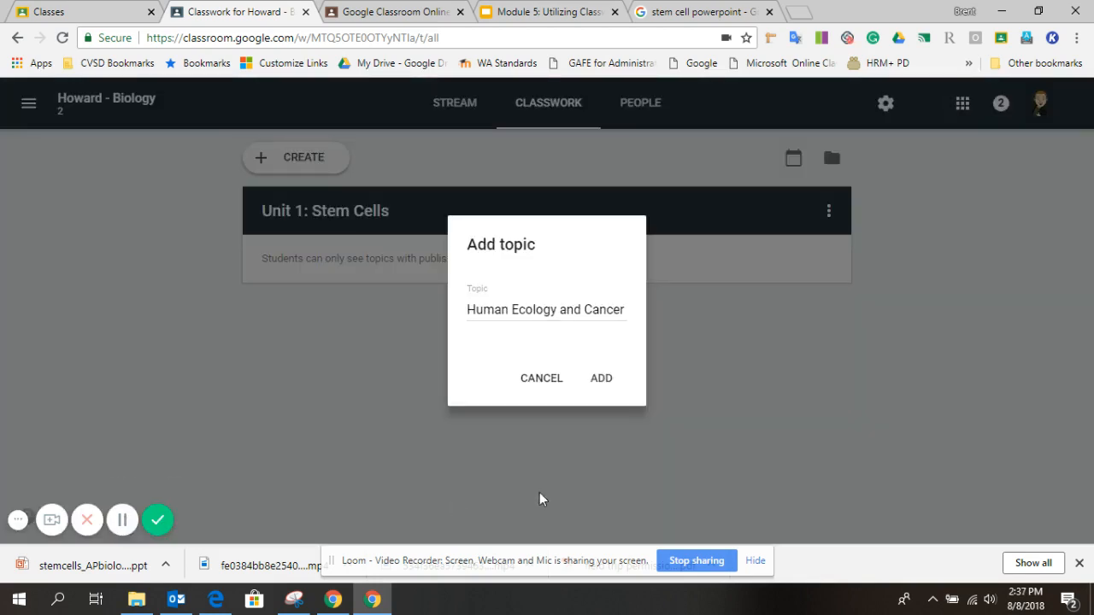
pyautogui.click(603, 381)
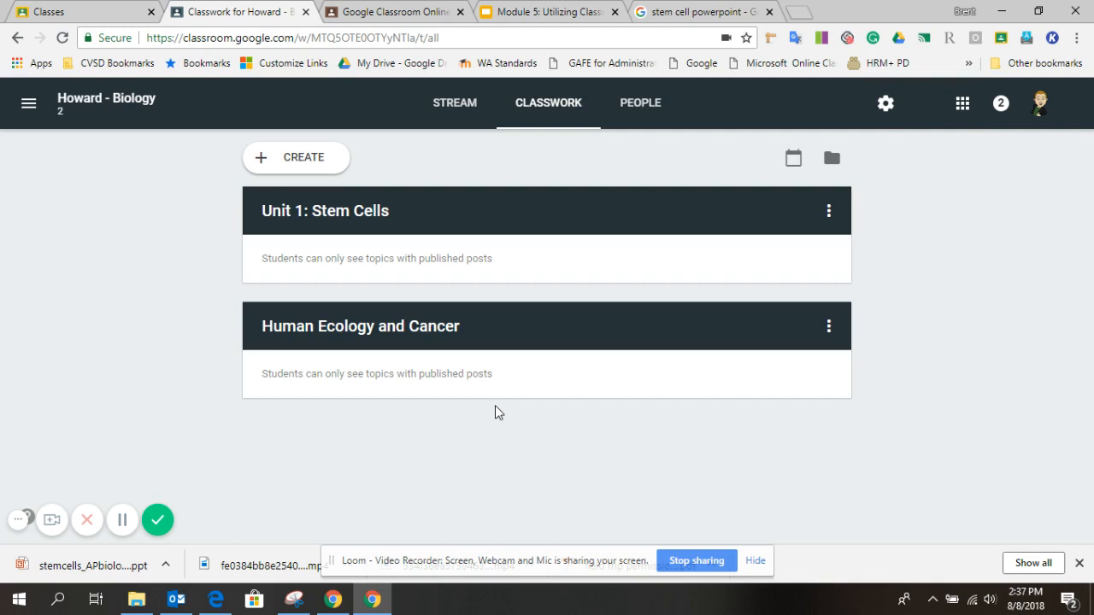
pyautogui.click(830, 331)
pyautogui.click(813, 365)
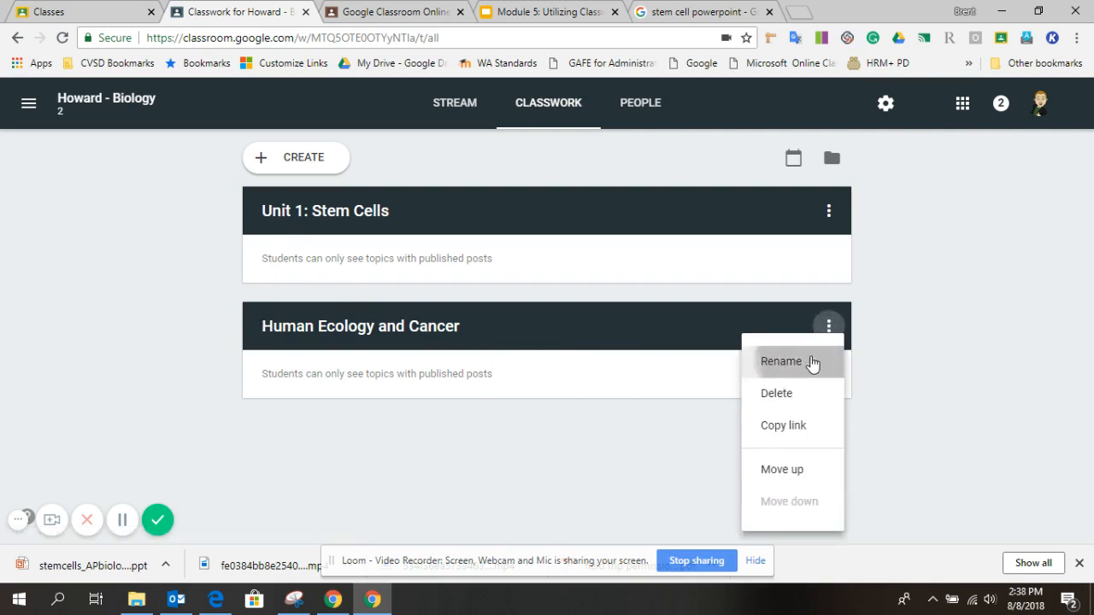
pyautogui.write('Unit ')
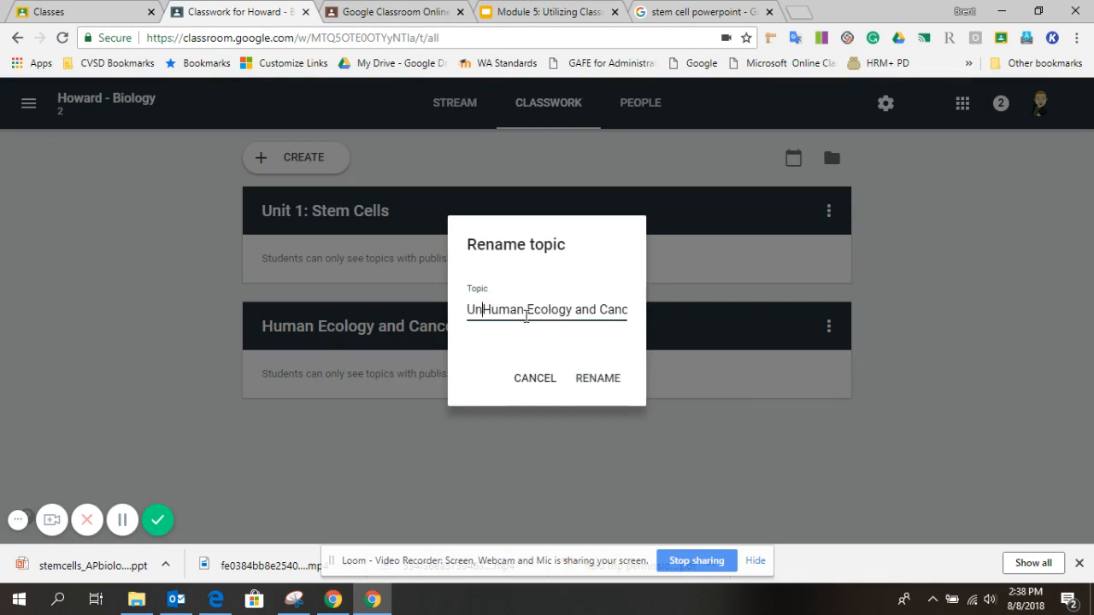
pyautogui.write('2:')
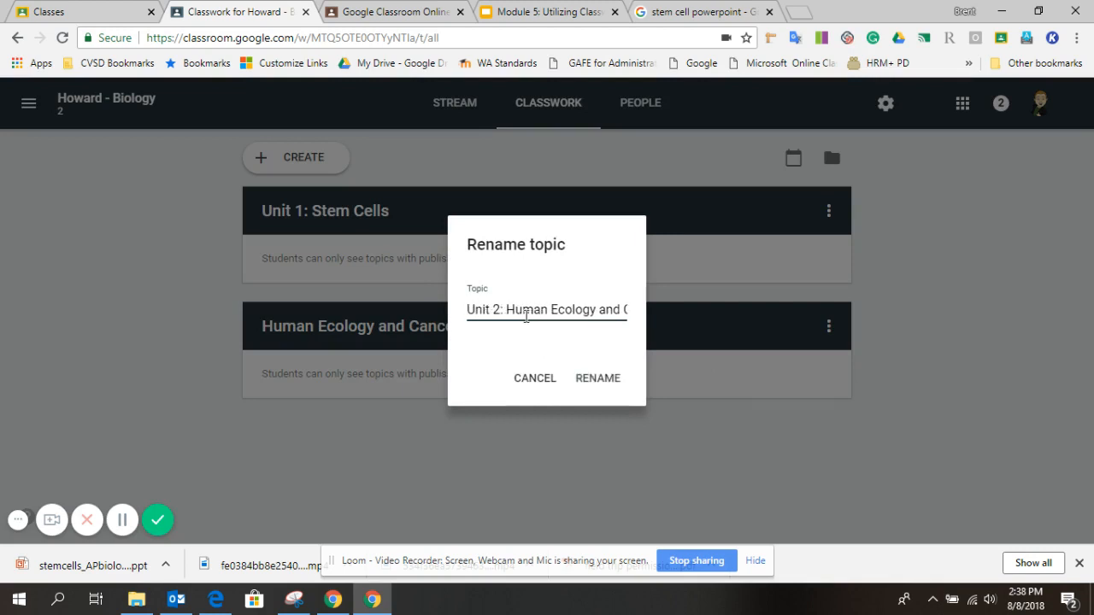
pyautogui.click(609, 384)
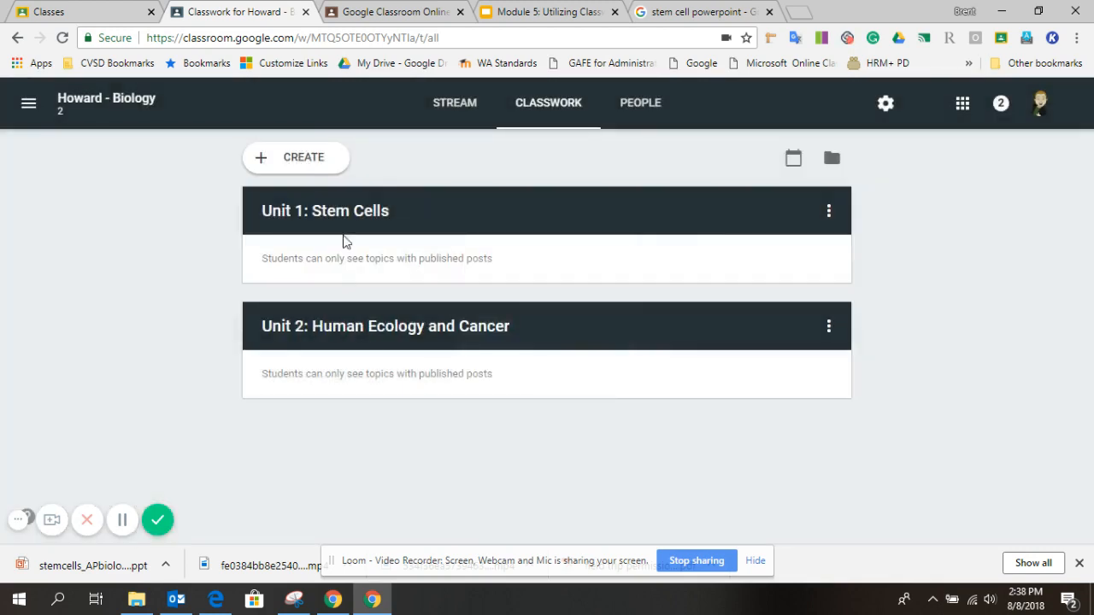
pyautogui.click(829, 330)
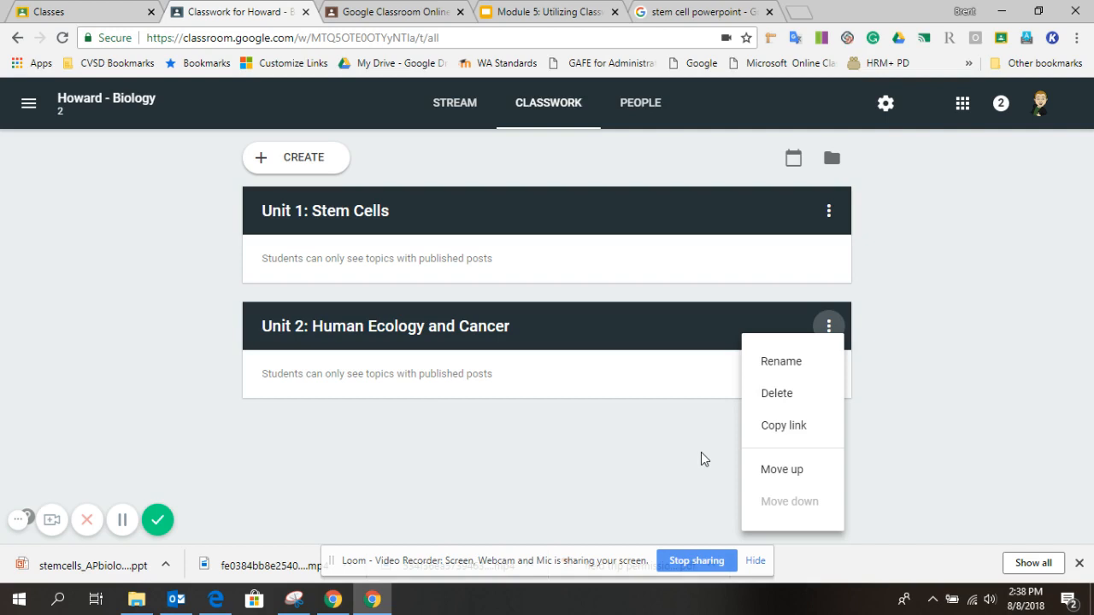
pyautogui.click(639, 463)
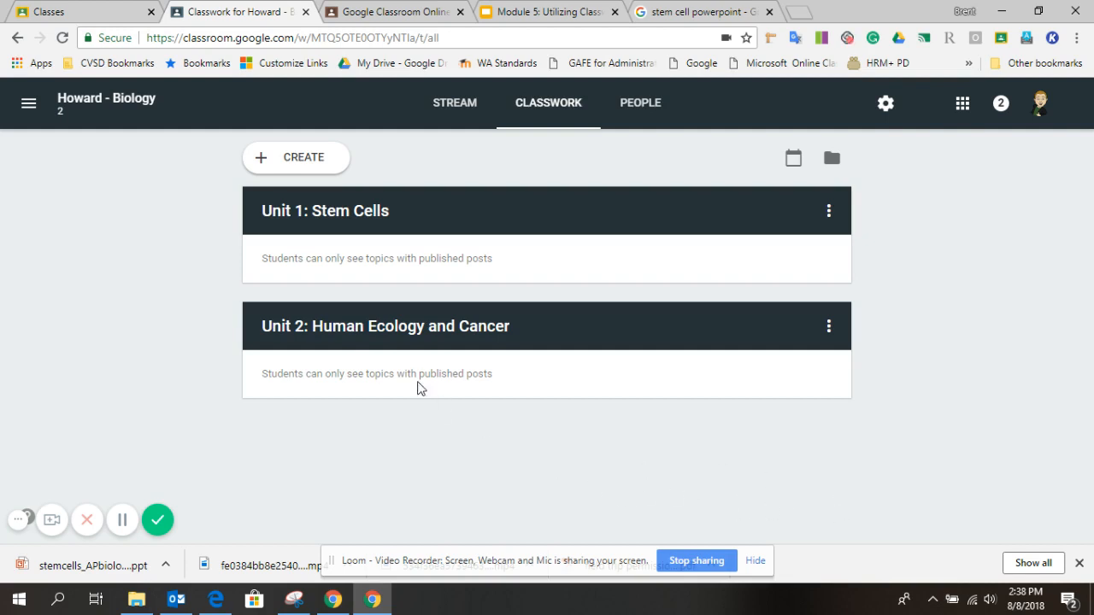
# - Start a new classwork assignment titled "Overview of Stem Cells"
pyautogui.click(308, 164)
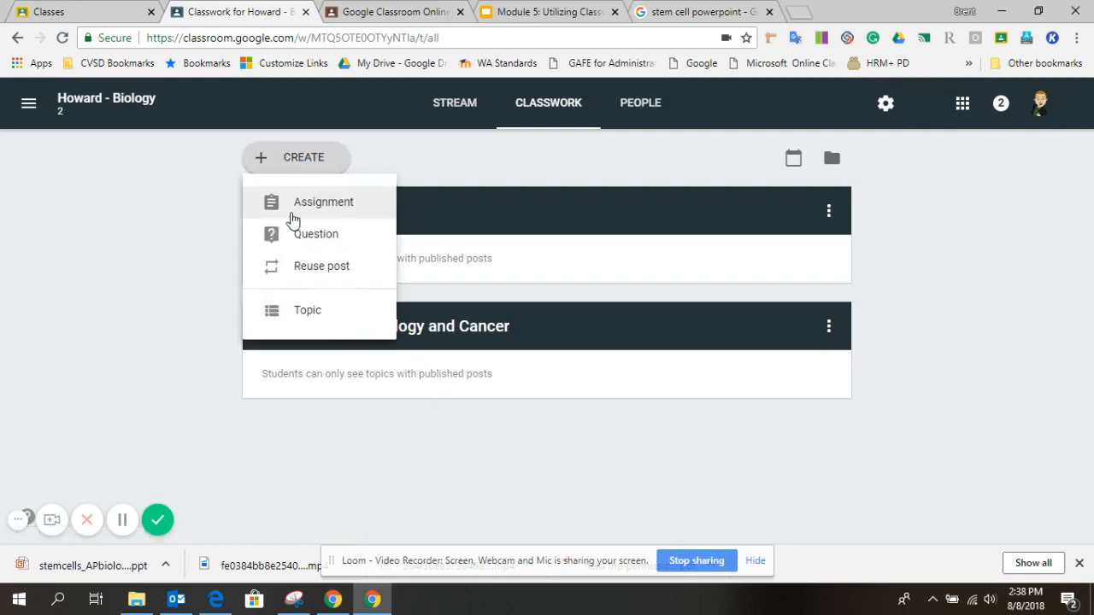
pyautogui.click(296, 207)
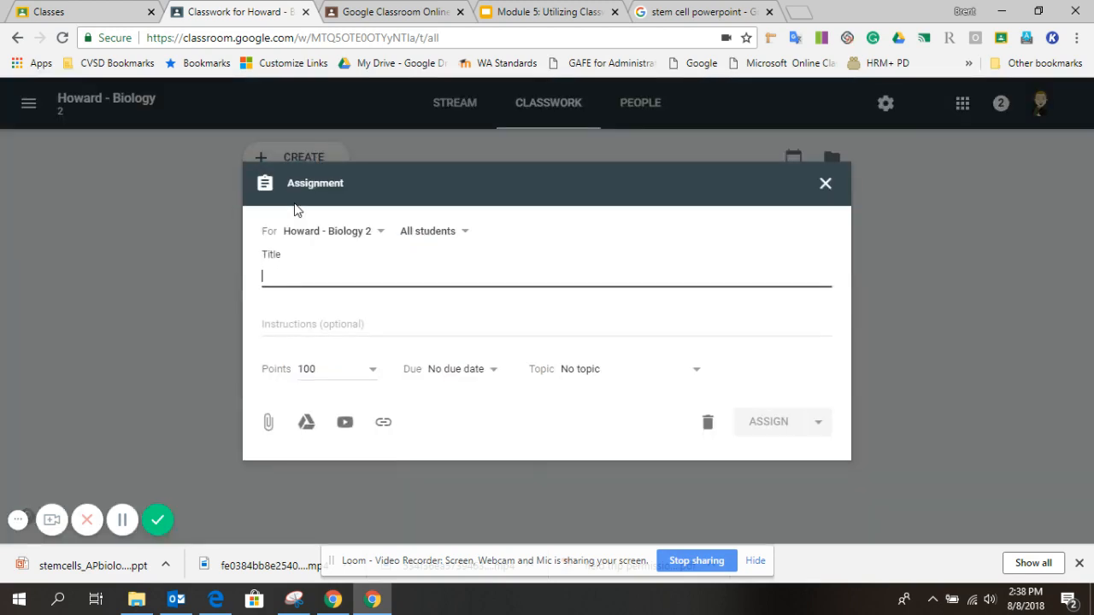
pyautogui.write('Over')
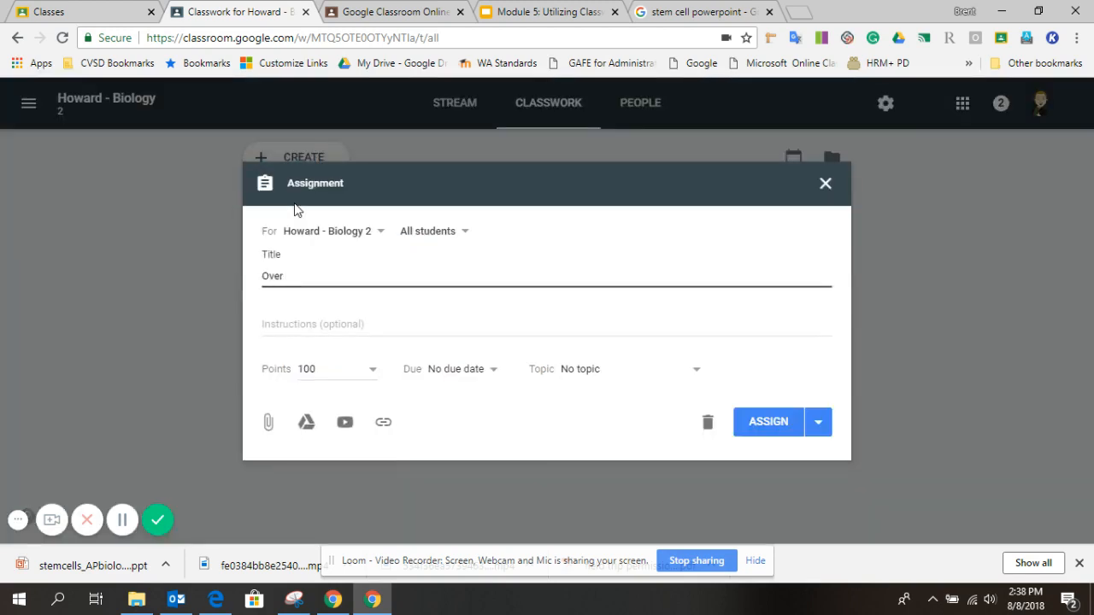
pyautogui.write('view of Stem Cells')
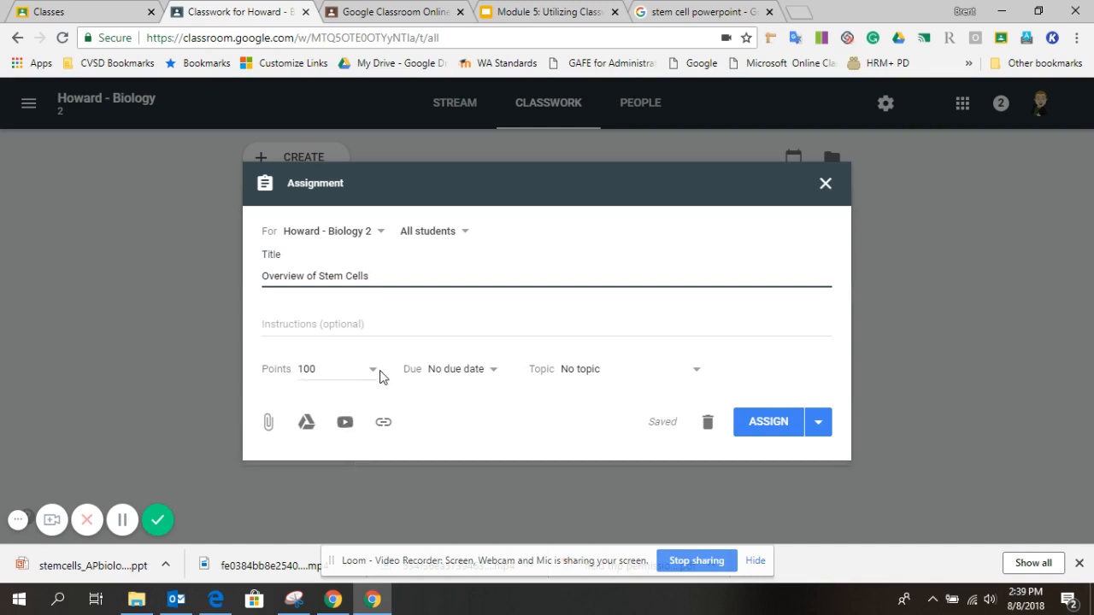
# - Set the assignment's due date to Sep 12, 2018, keeping the due time at 11:59 PM
pyautogui.click(434, 372)
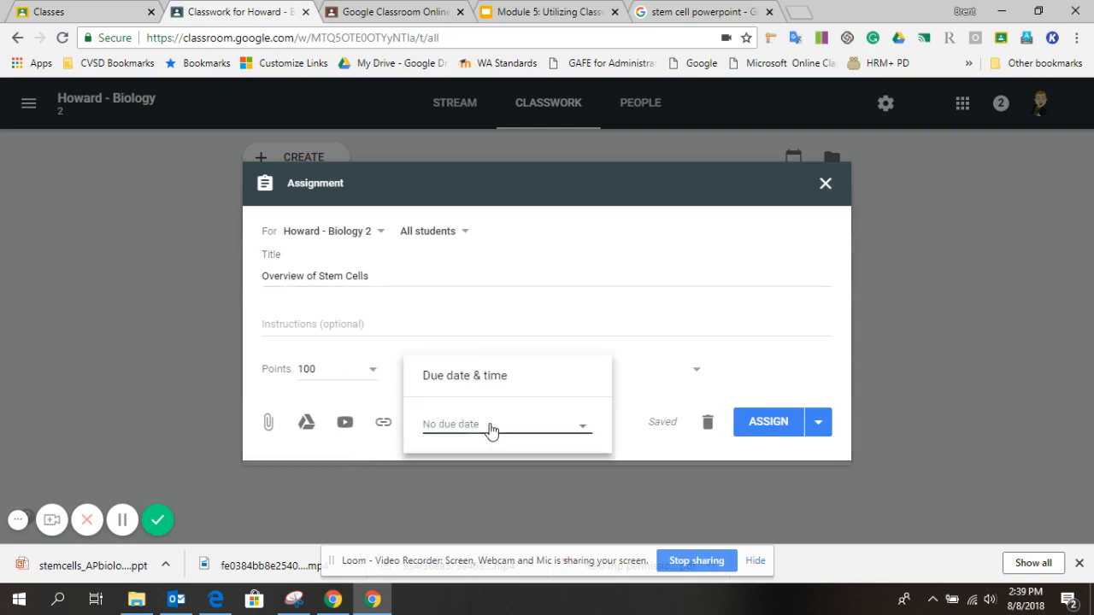
pyautogui.click(491, 429)
pyautogui.click(585, 382)
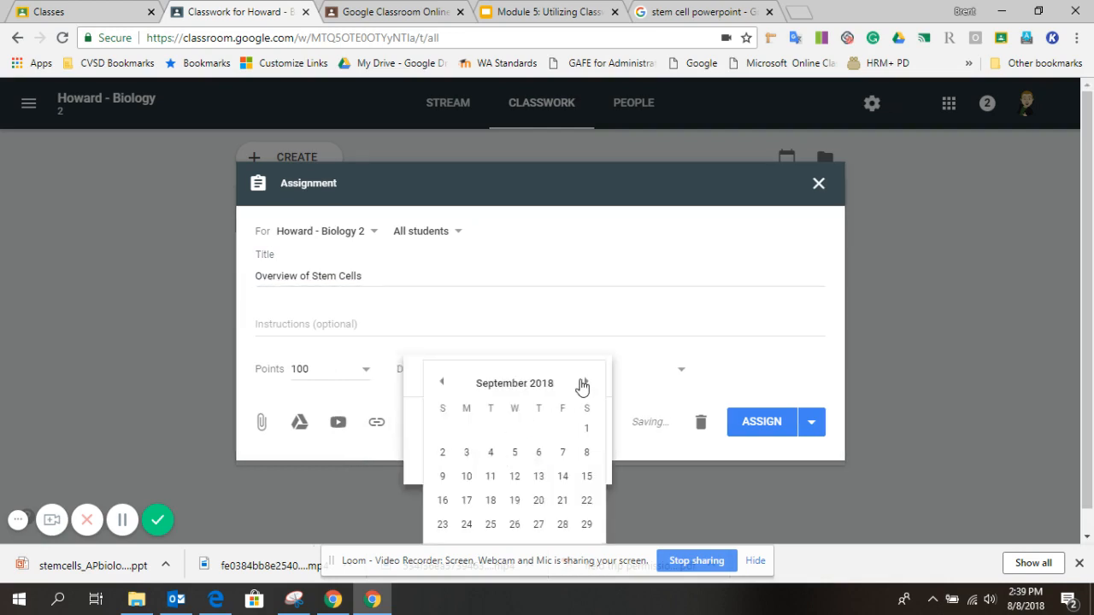
pyautogui.click(516, 476)
pyautogui.click(525, 456)
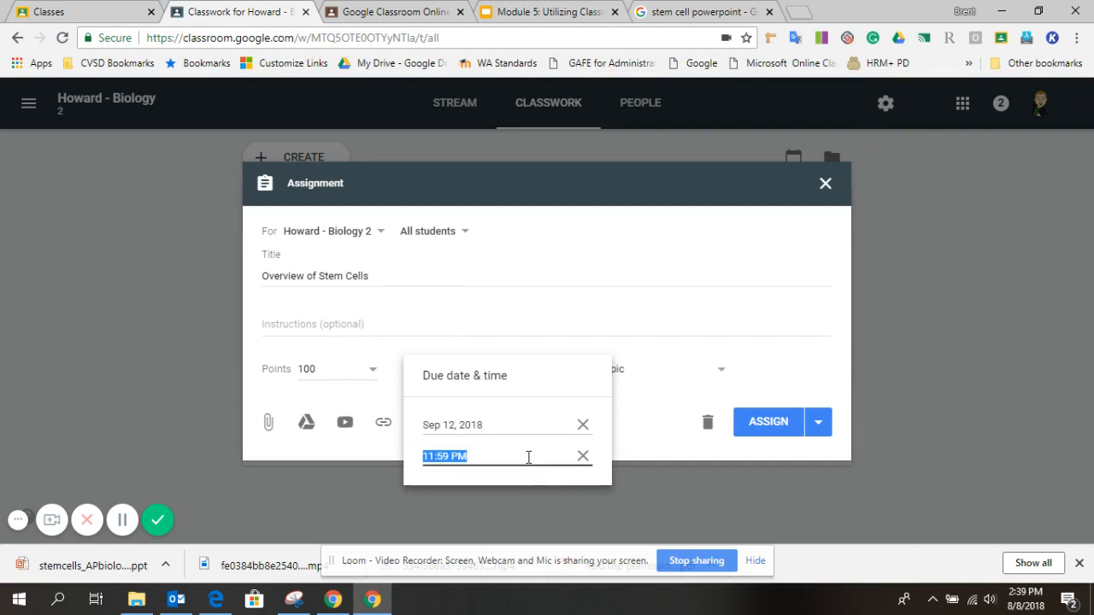
# - File the assignment under the topic "Unit 1: Stem Cells"
pyautogui.click(708, 382)
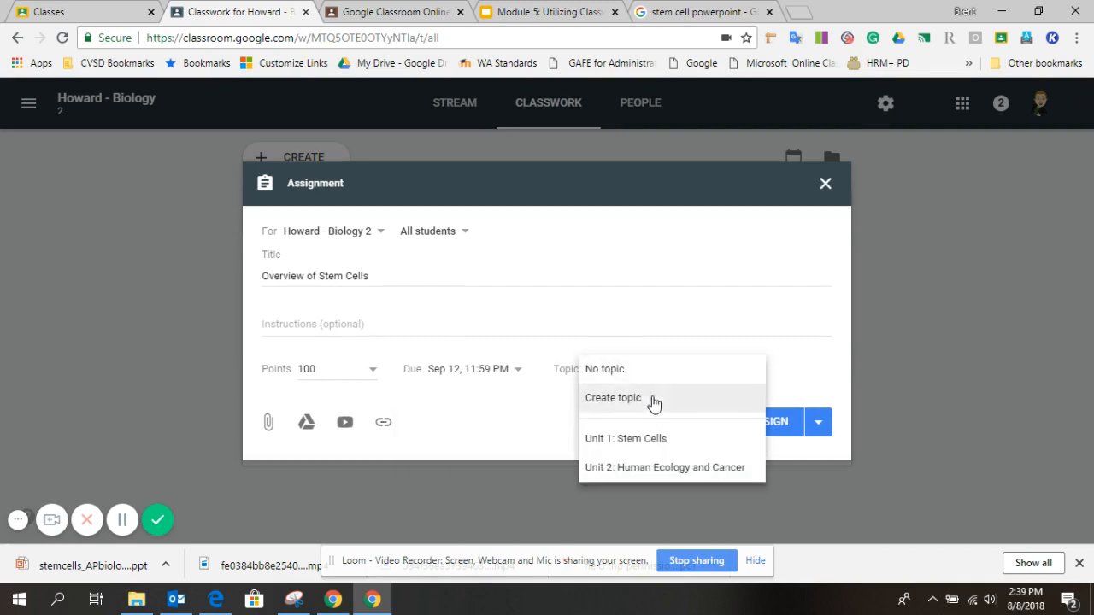
pyautogui.click(539, 405)
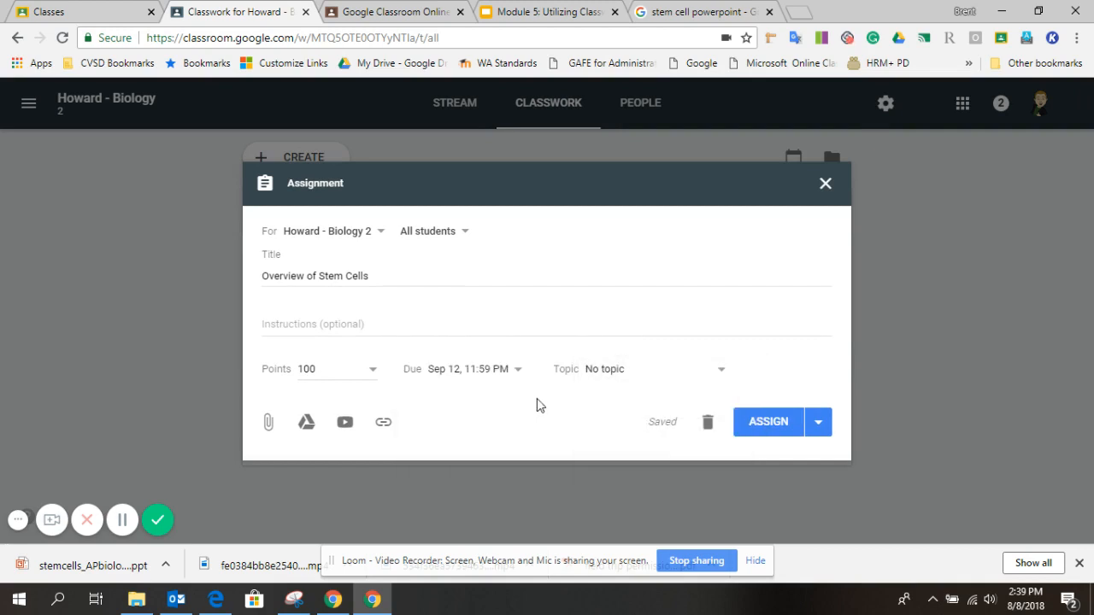
pyautogui.click(602, 377)
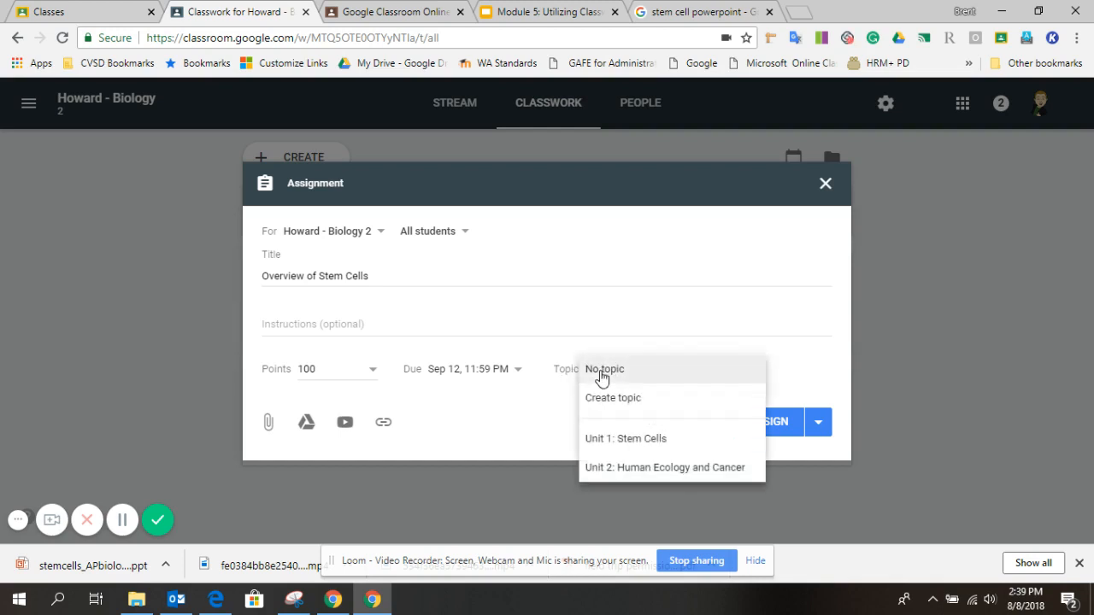
pyautogui.click(615, 448)
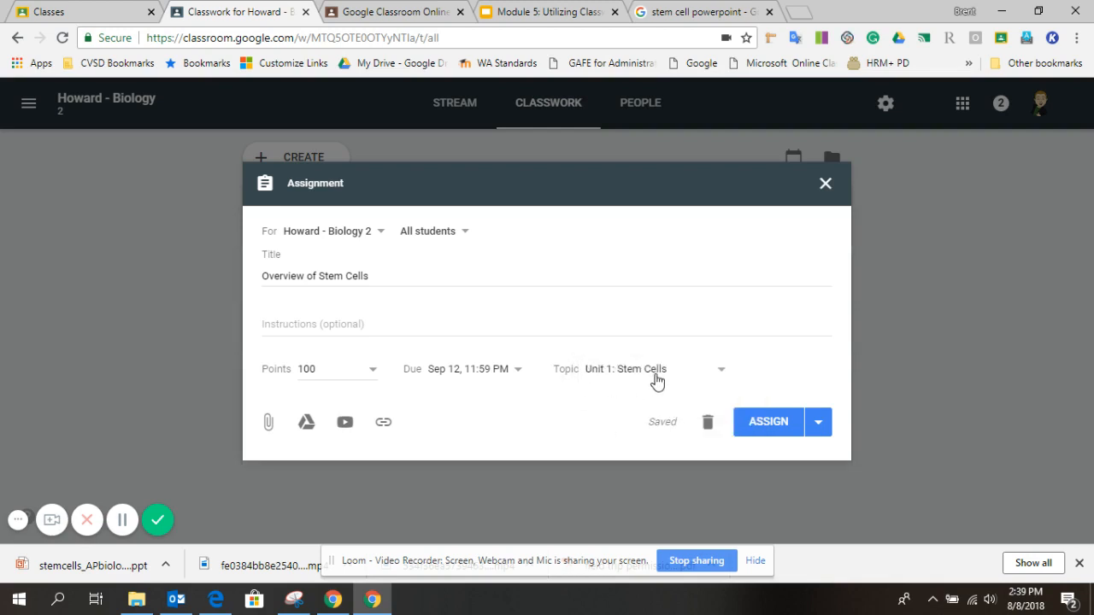
# - Write To Do instructions covering today's PowerPoint, the short stem cell video and the "Stem Cell Reflection" assignment, with lowercase "assignment" in item 3
pyautogui.click(317, 325)
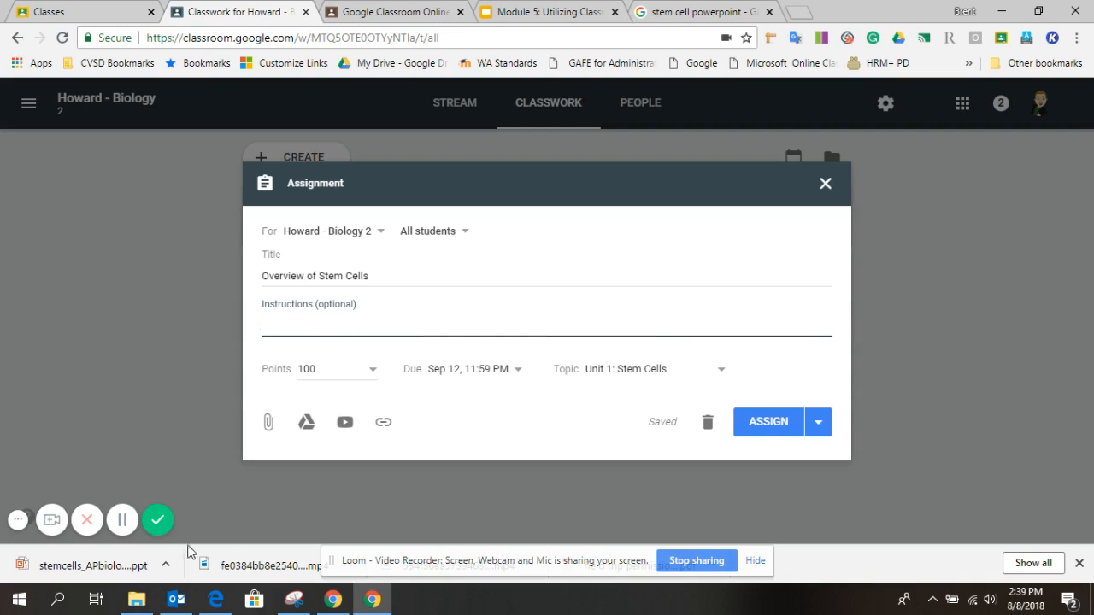
pyautogui.click(122, 520)
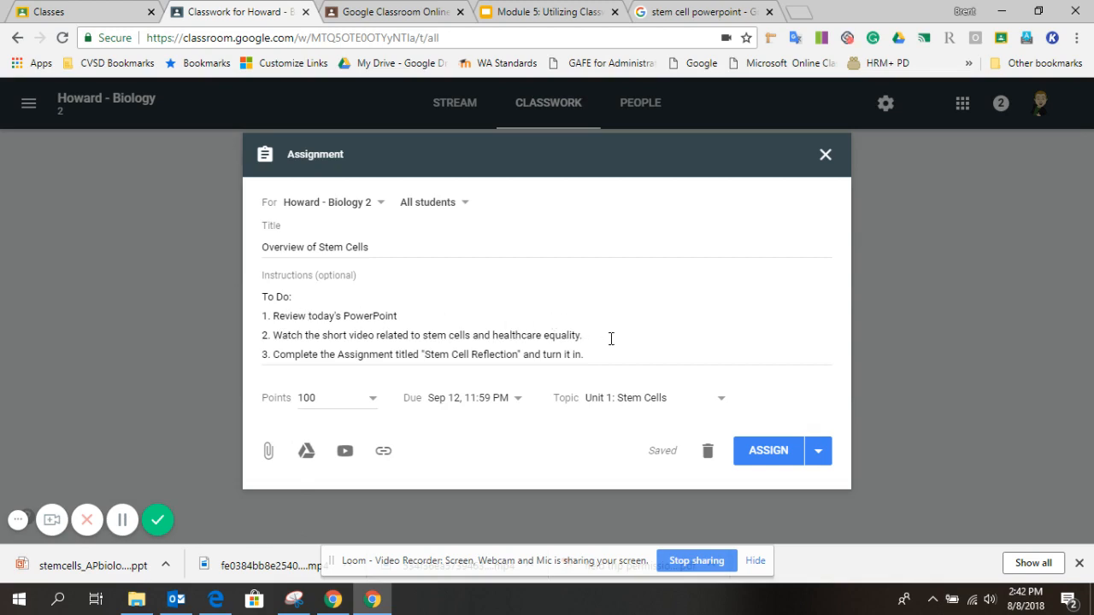
pyautogui.click(340, 354)
pyautogui.press('Delete')
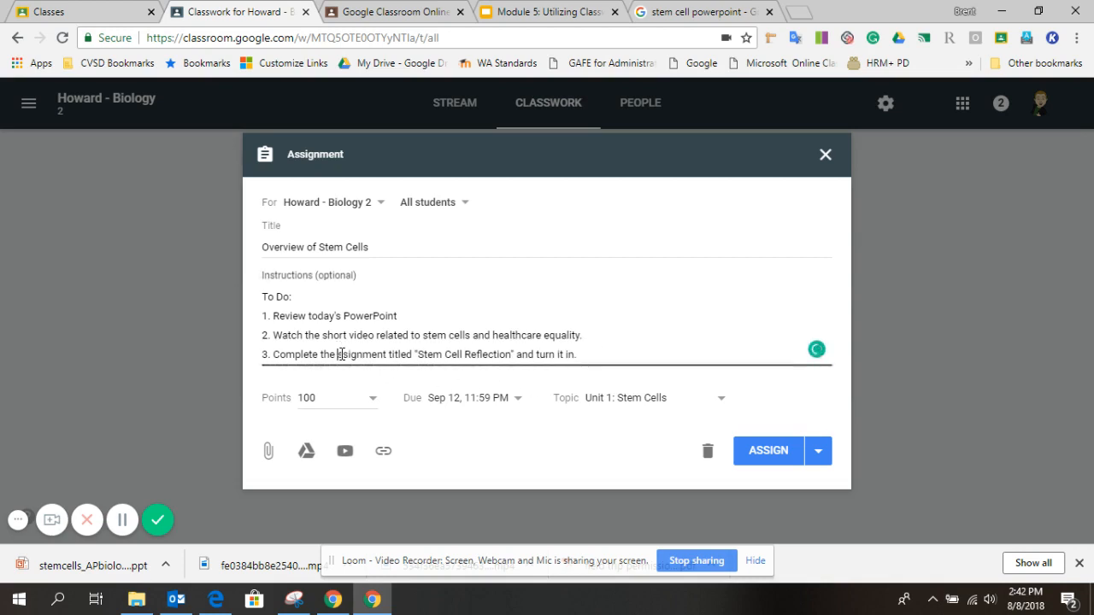
pyautogui.write('a')
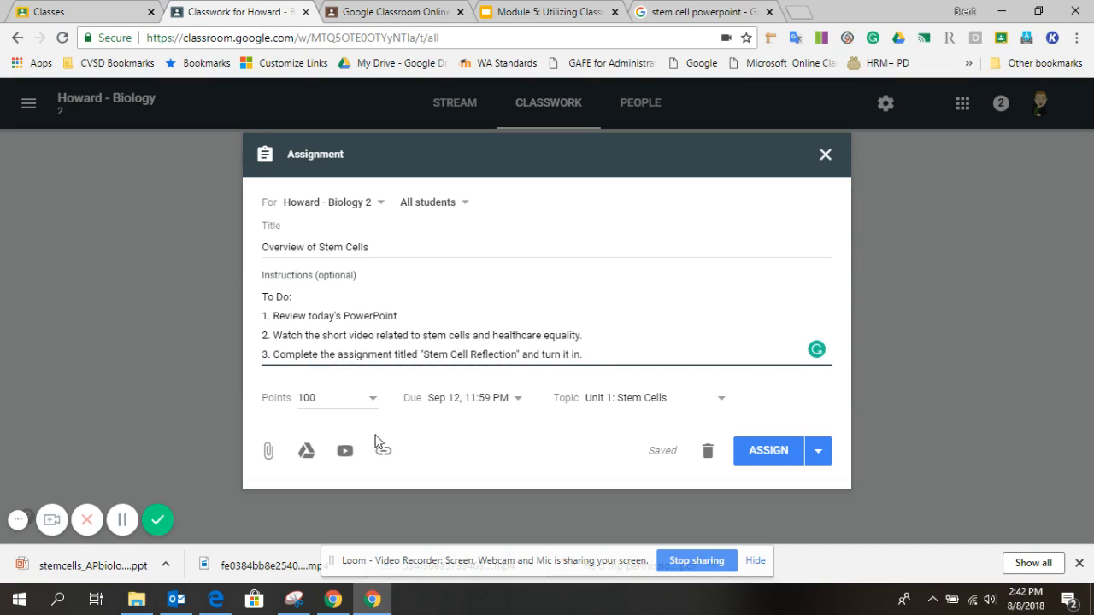
# - Attach stemcells_APbiology_new.ppt from the Downloads folder to the assignment with the permission "Students can view file"
pyautogui.click(266, 453)
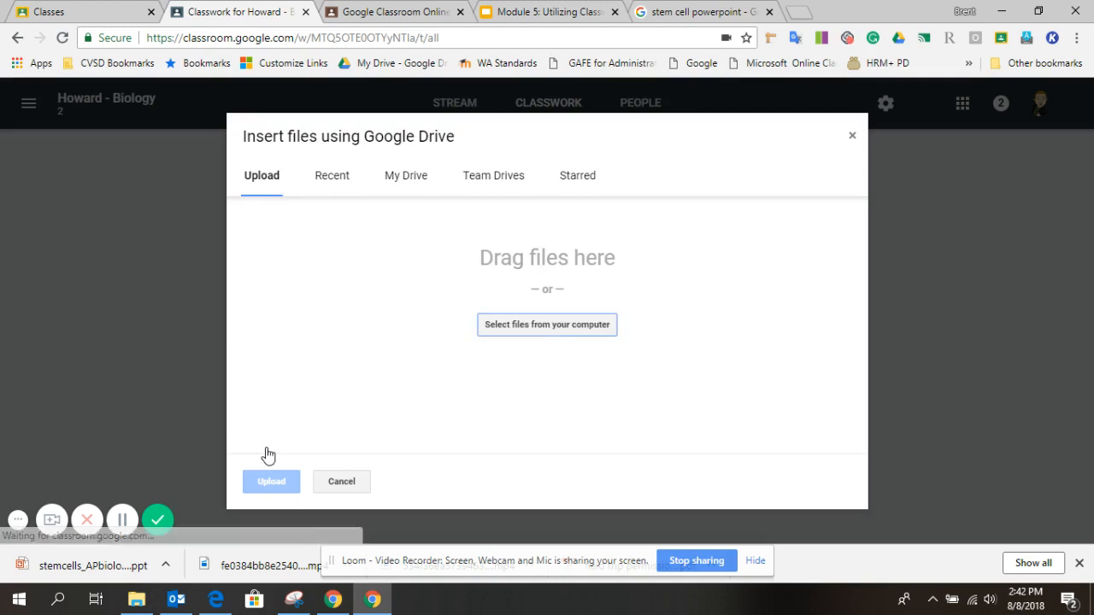
pyautogui.click(572, 331)
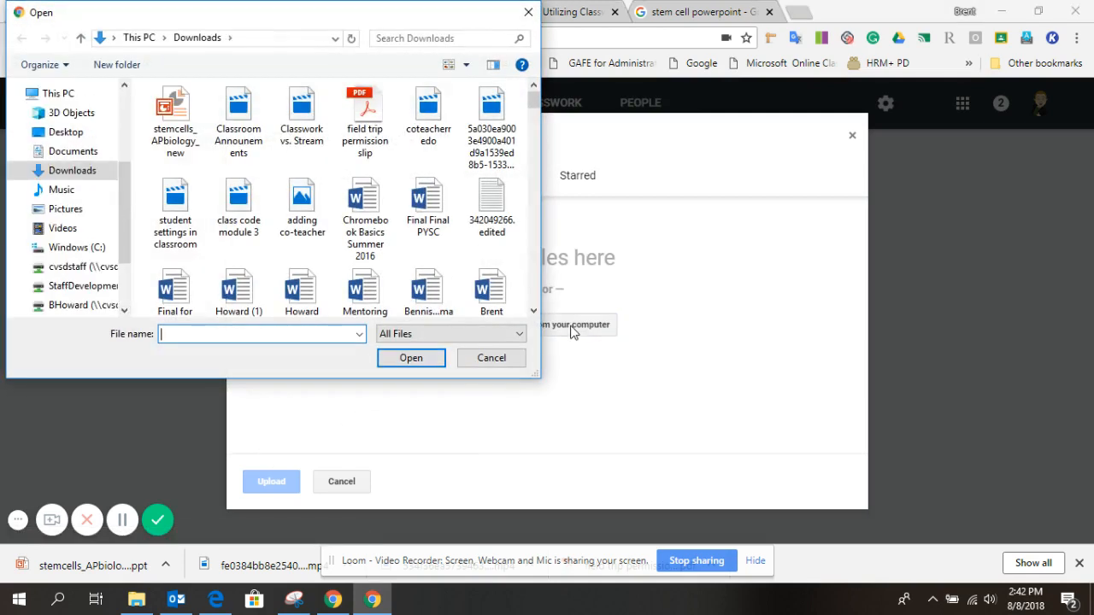
pyautogui.click(172, 121)
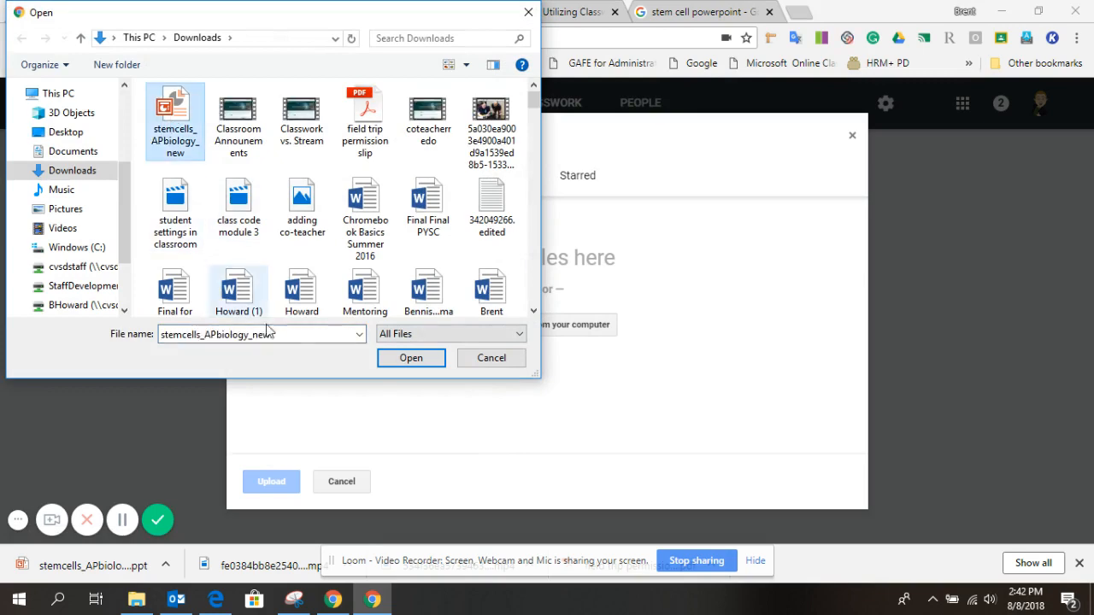
pyautogui.click(392, 358)
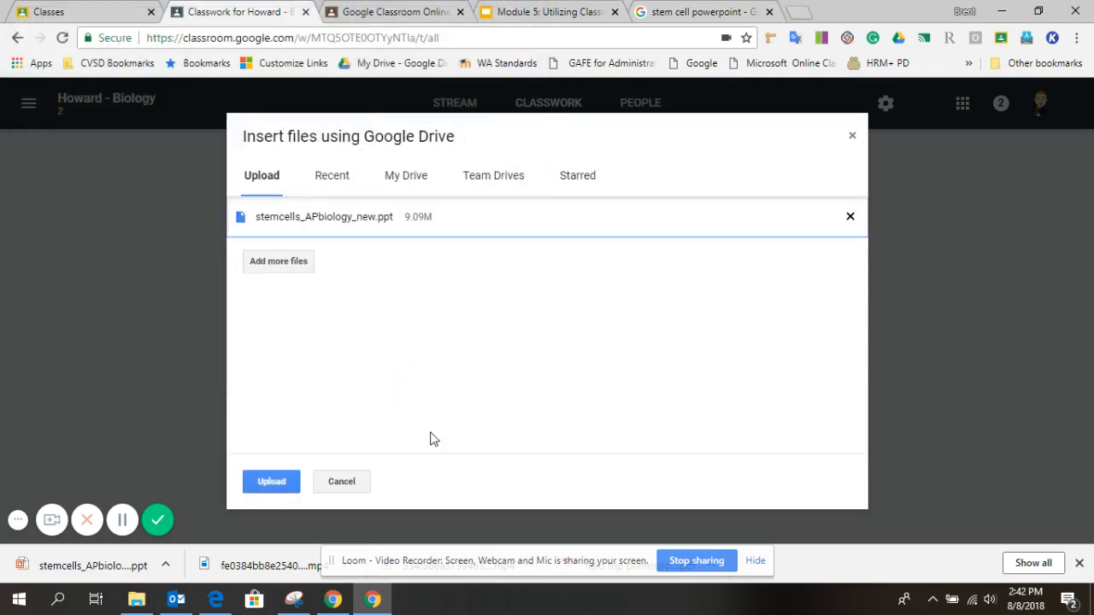
pyautogui.click(277, 486)
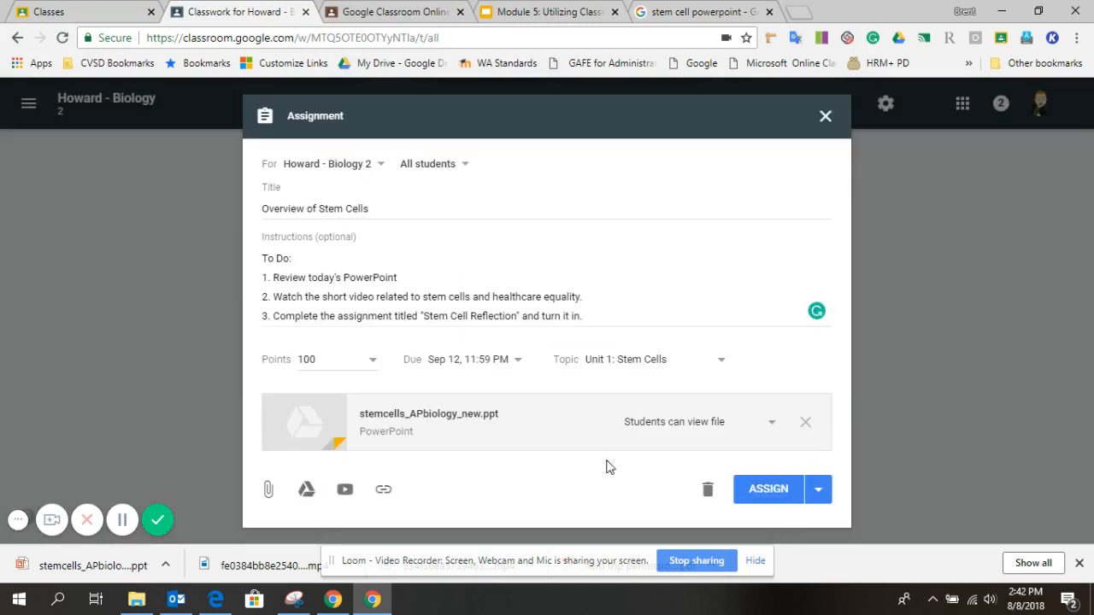
pyautogui.click(771, 424)
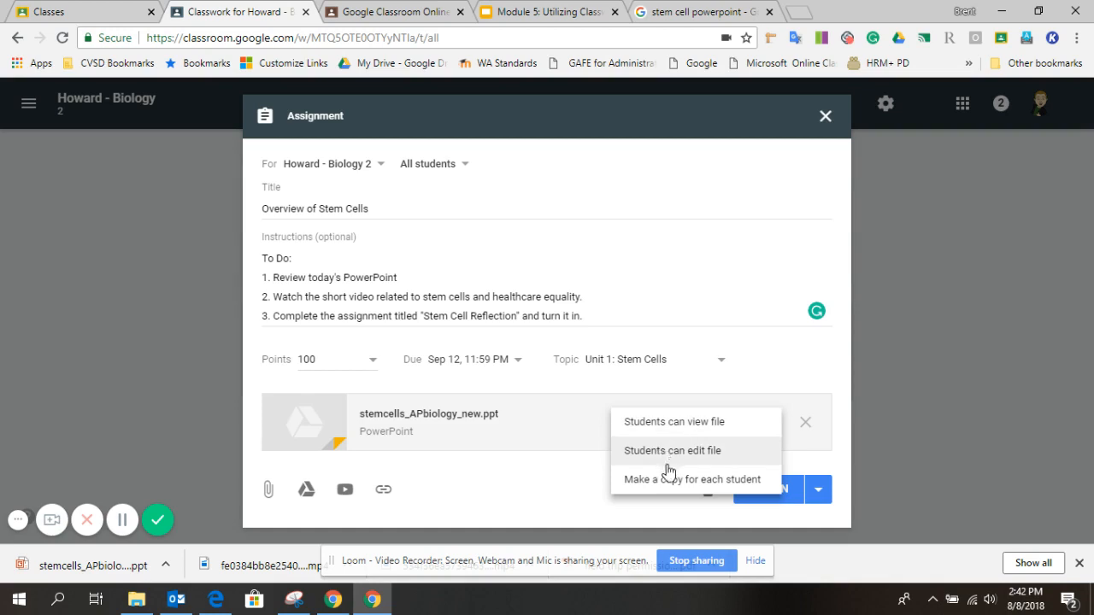
pyautogui.click(680, 427)
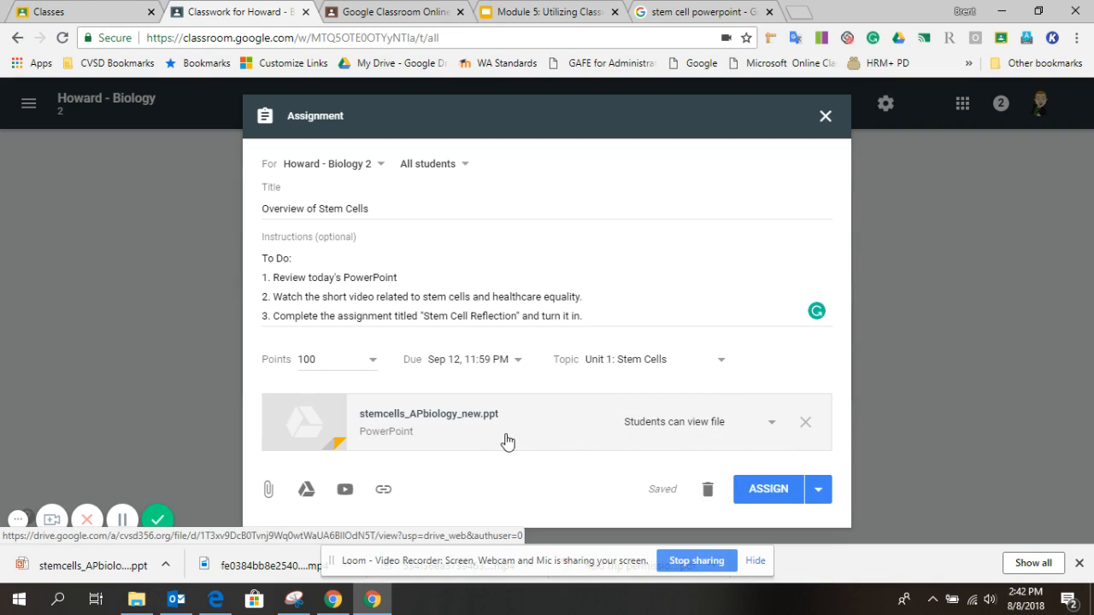
# - Attach the recent Google Drive video Section 8.mp4 to the assignment
pyautogui.click(306, 489)
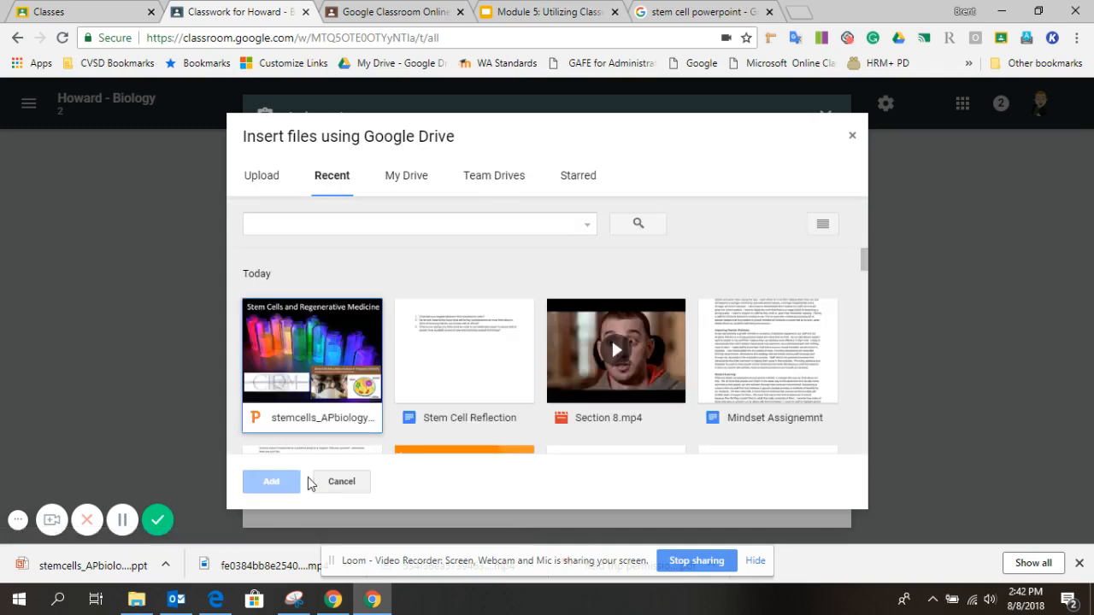
pyautogui.click(568, 355)
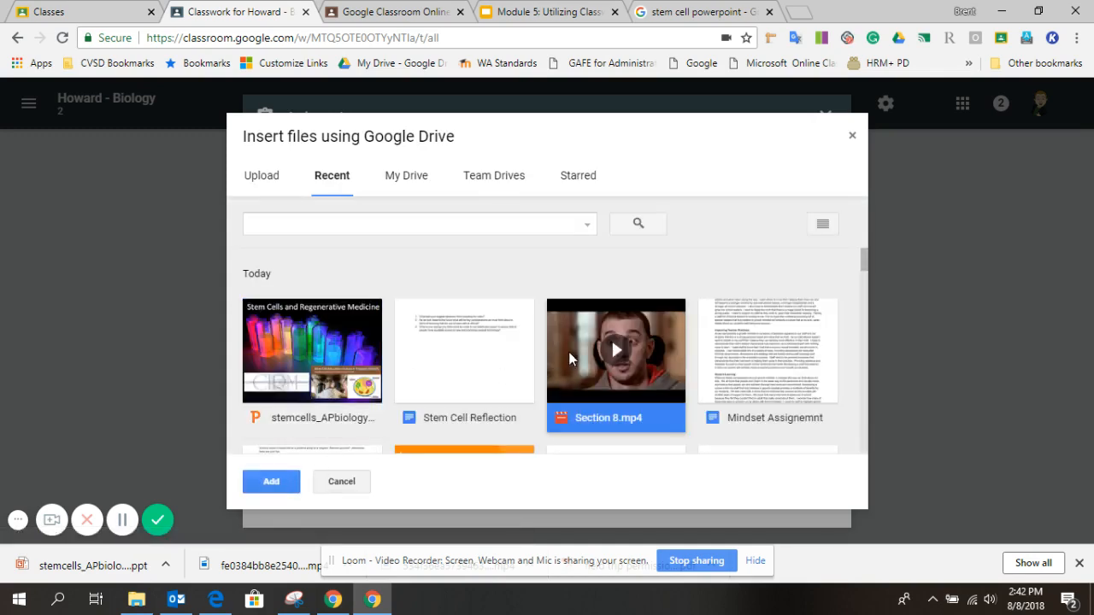
pyautogui.click(270, 484)
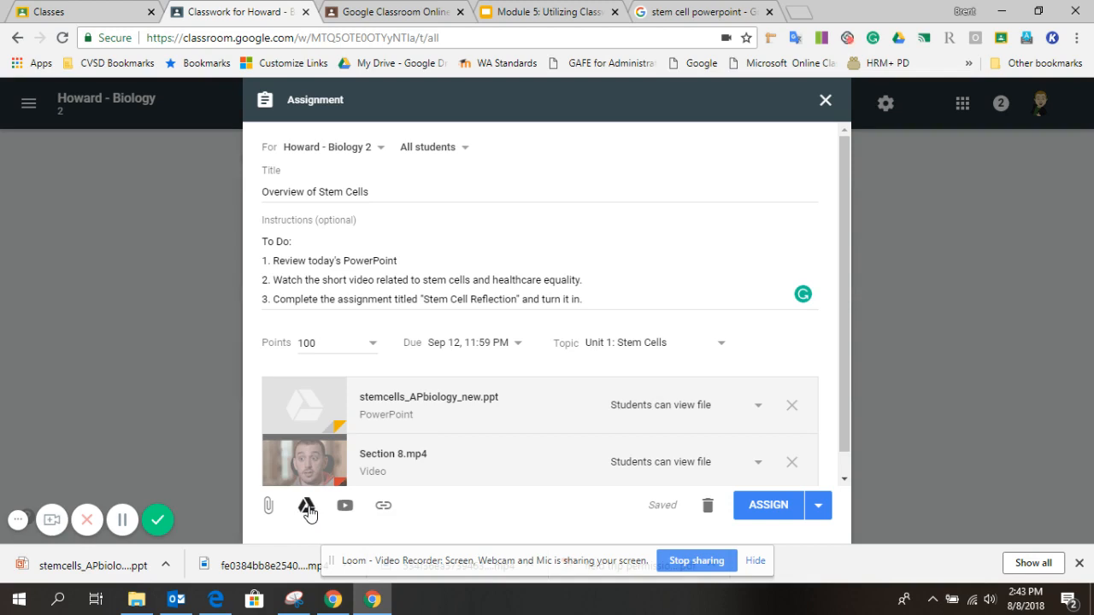
pyautogui.click(122, 521)
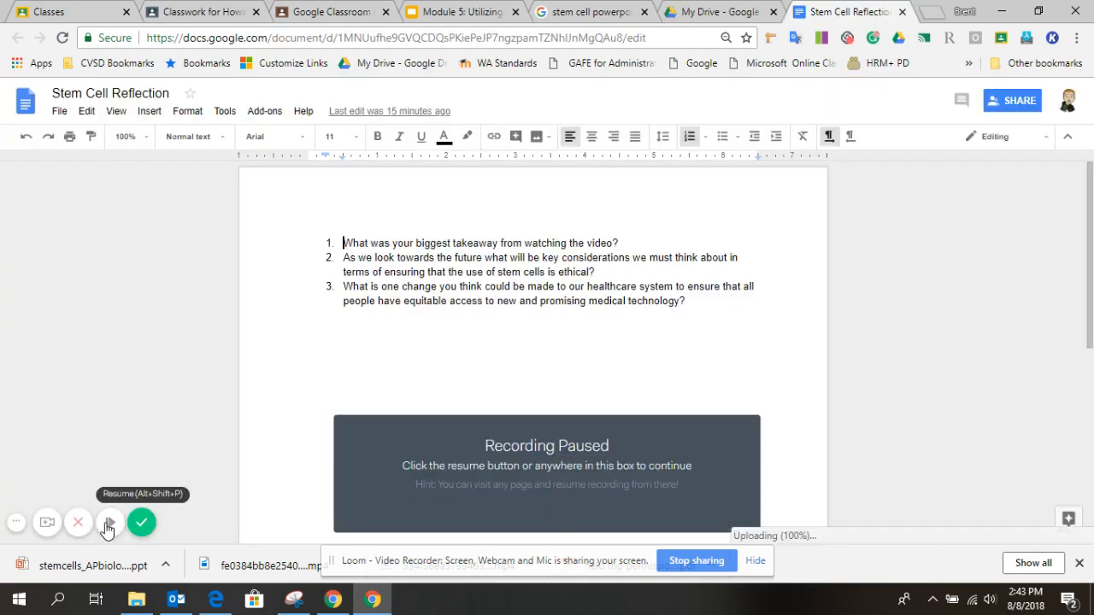
pyautogui.click(108, 525)
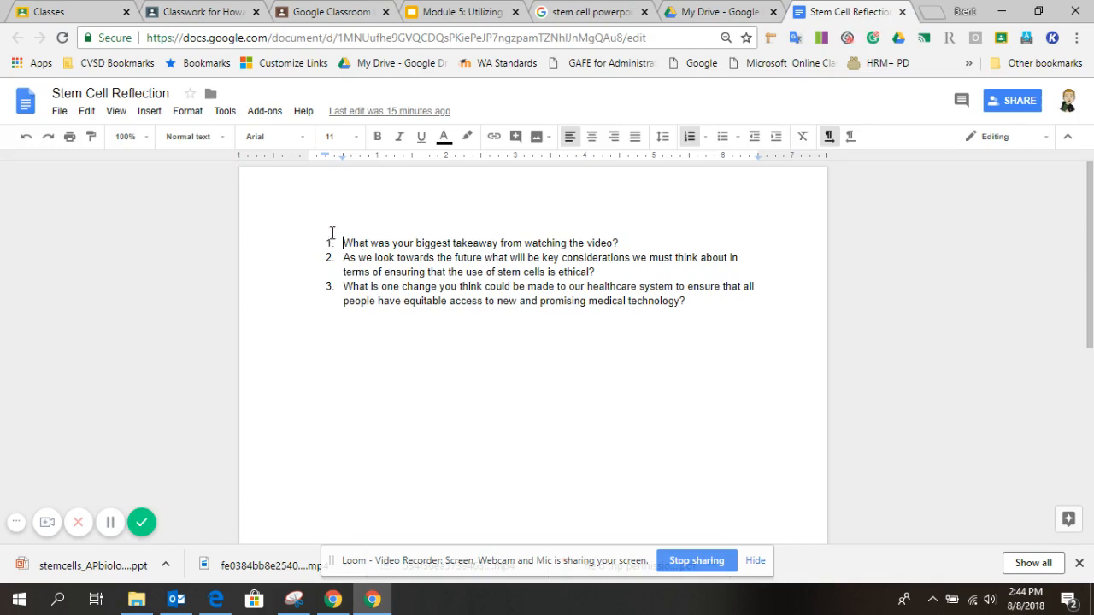
# - Insert a 1 x 1 table as an answer box below question 1 in the Stem Cell Reflection document
pyautogui.click(632, 242)
pyautogui.press('Return')
pyautogui.press('Return')
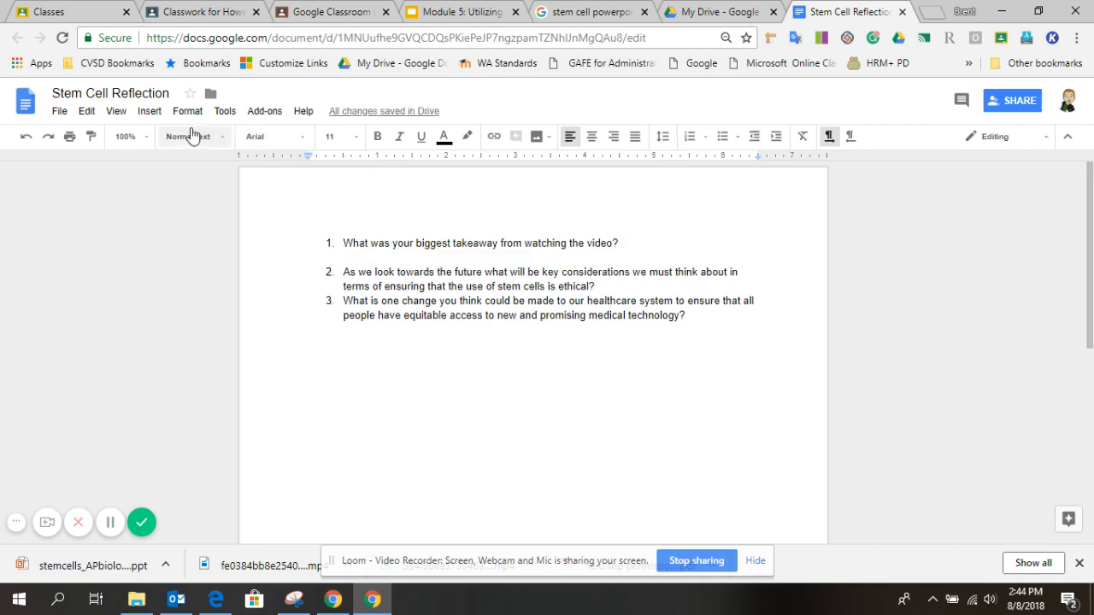
pyautogui.click(158, 112)
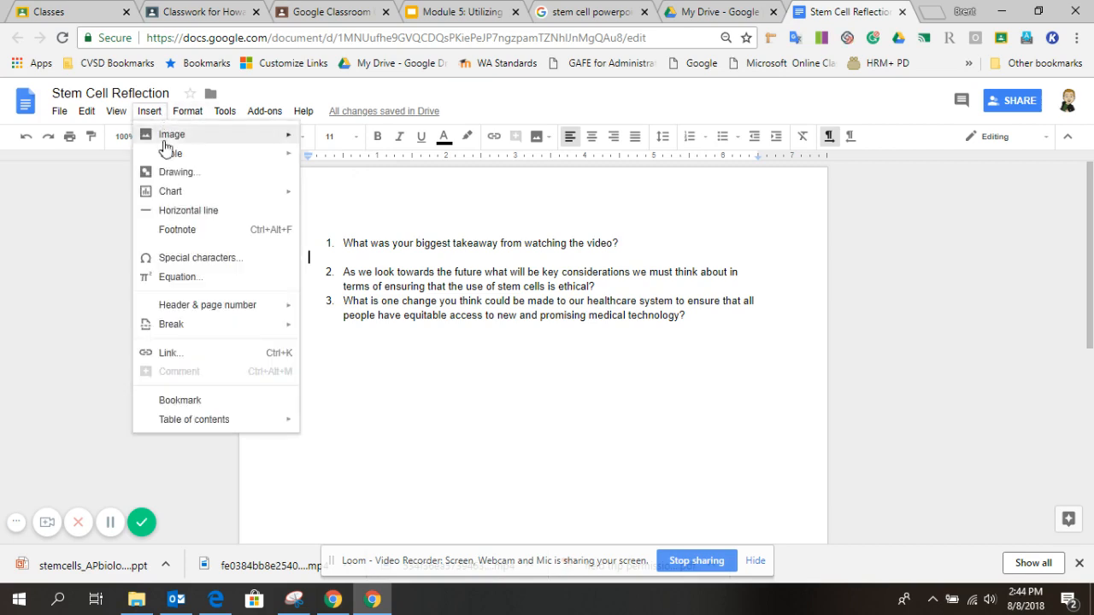
pyautogui.moveTo(224, 162)
pyautogui.click(306, 161)
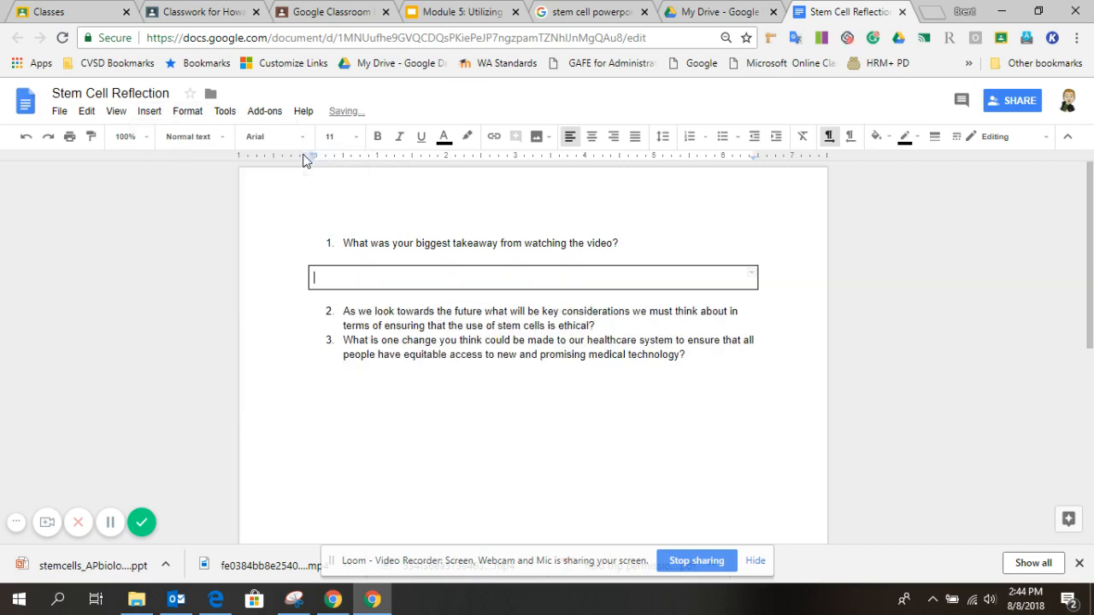
# - Insert a 1 x 1 table as an answer box on an unnumbered line below question 2
pyautogui.click(616, 322)
pyautogui.press('Return')
pyautogui.press('Return')
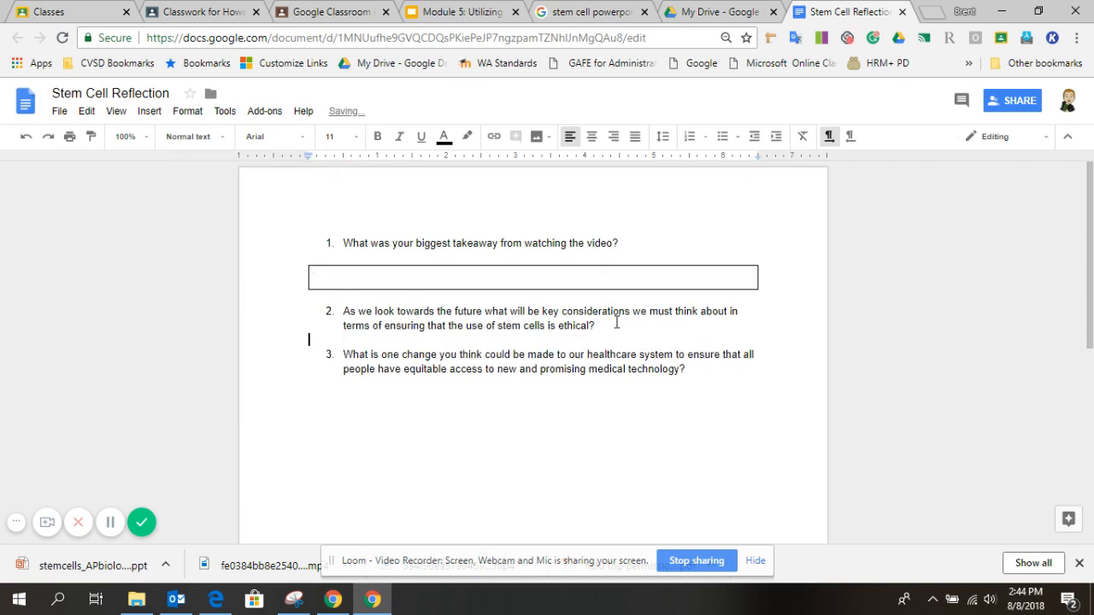
pyautogui.click(149, 113)
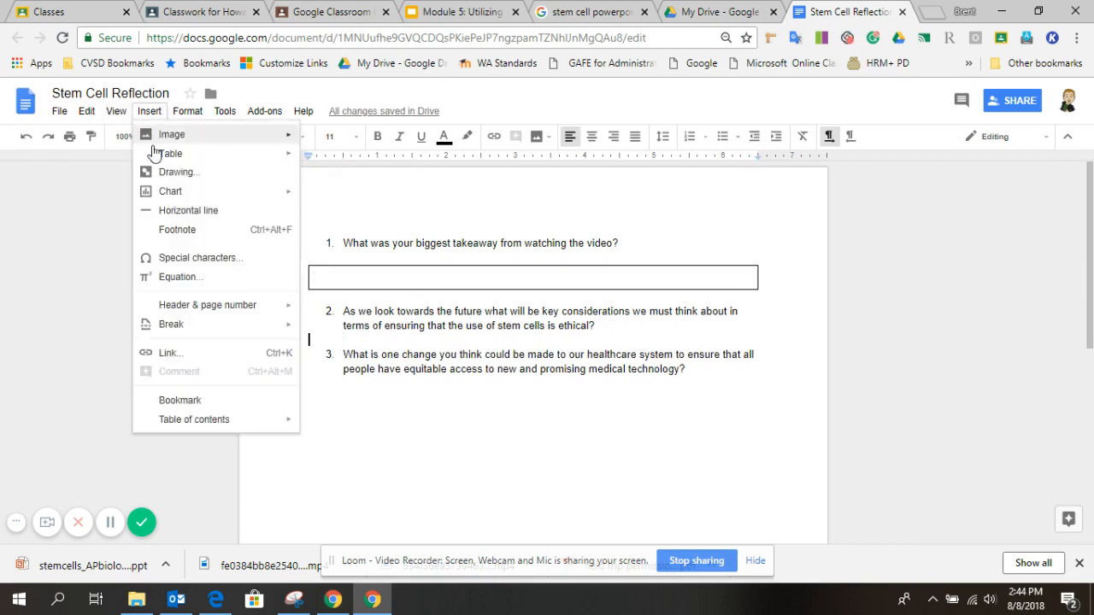
pyautogui.moveTo(232, 157)
pyautogui.click(309, 163)
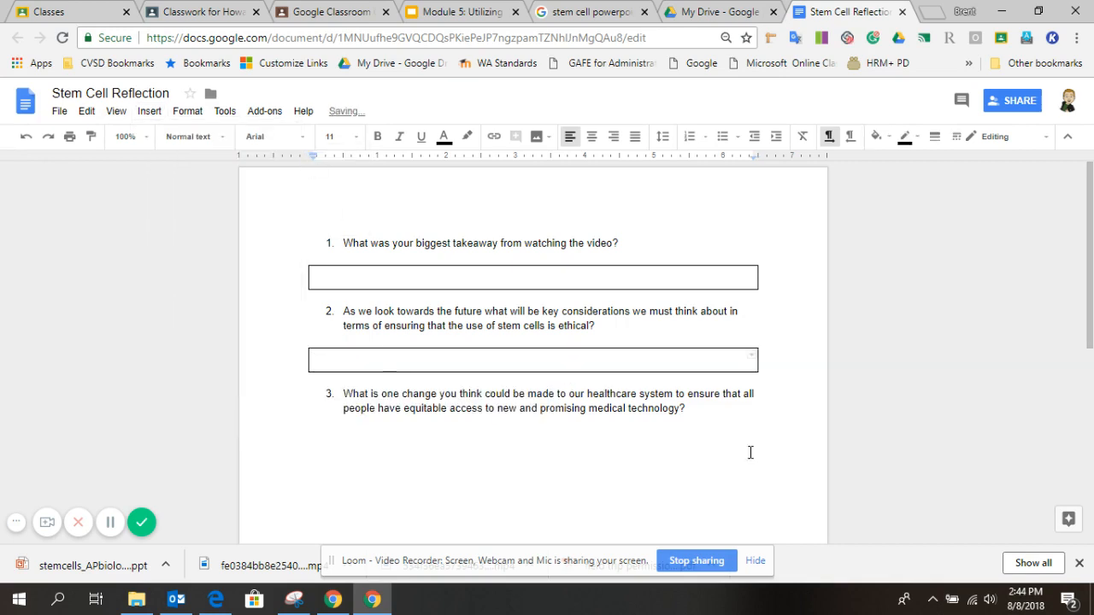
# - Insert a 1 x 1 table as an answer box on an unnumbered line below question 3
pyautogui.click(698, 410)
pyautogui.press('Return')
pyautogui.press('Return')
pyautogui.click(151, 113)
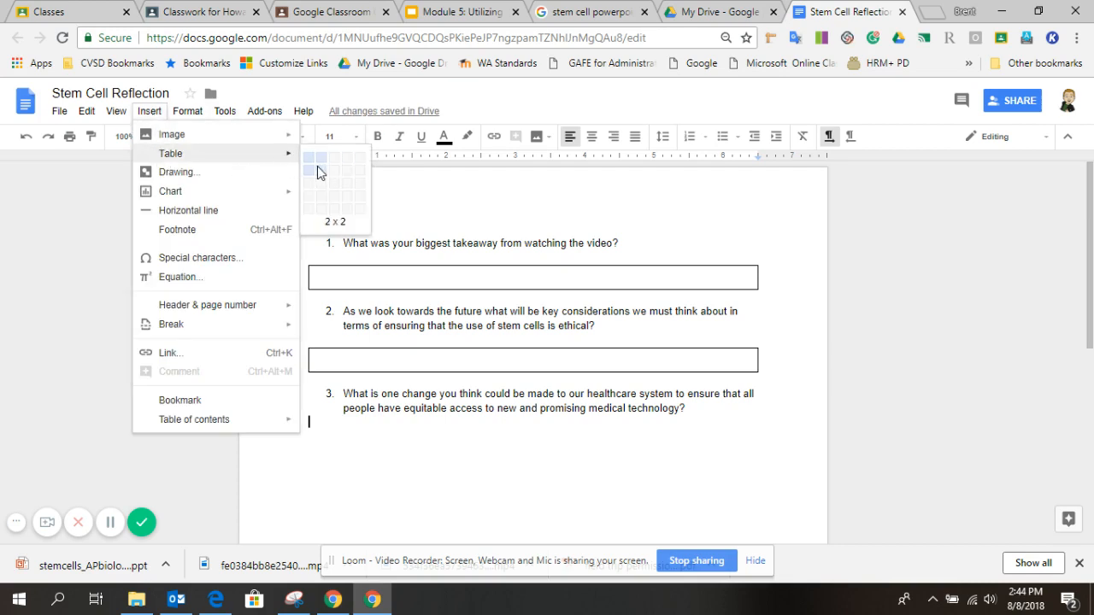
pyautogui.click(309, 159)
# - Enlarge the answer box under question 1 by adding five blank lines inside it
pyautogui.doubleClick(358, 278)
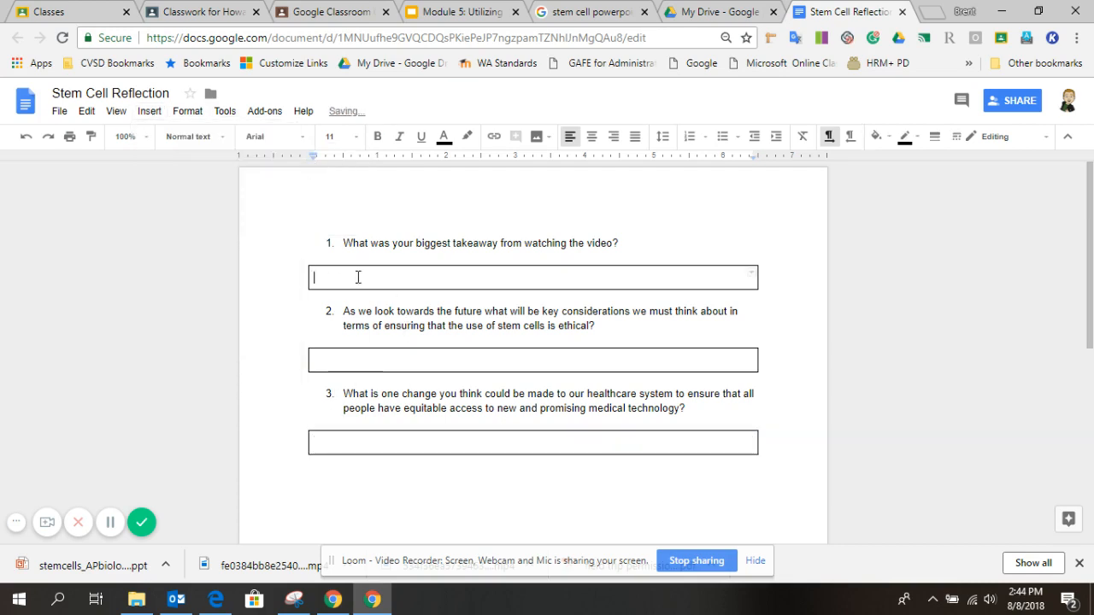
pyautogui.click(358, 277)
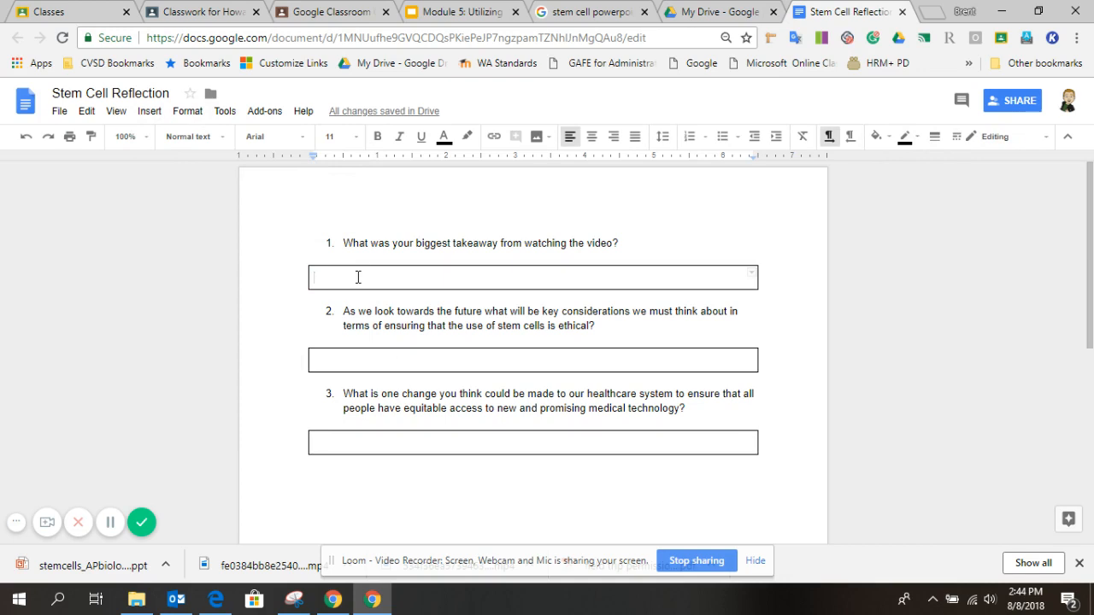
pyautogui.press('Return')
pyautogui.press('Return')
pyautogui.press('Return')
pyautogui.press('Return')
pyautogui.press('Return')
# - Enlarge the answer box under question 2 by adding about seven blank lines inside it
pyautogui.scroll(-2, 371, 311)
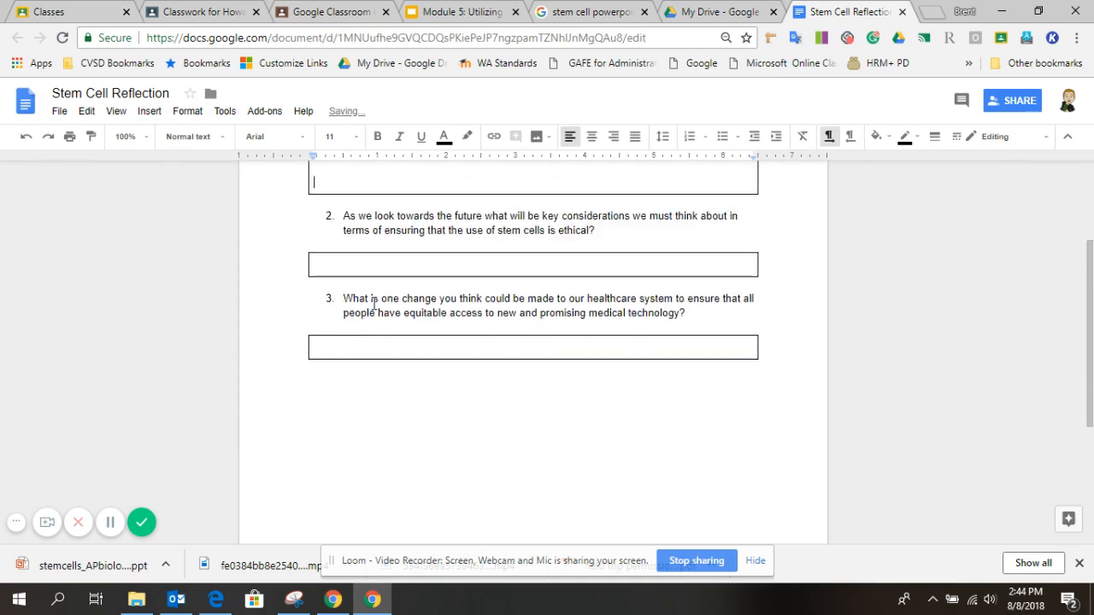
pyautogui.click(342, 263)
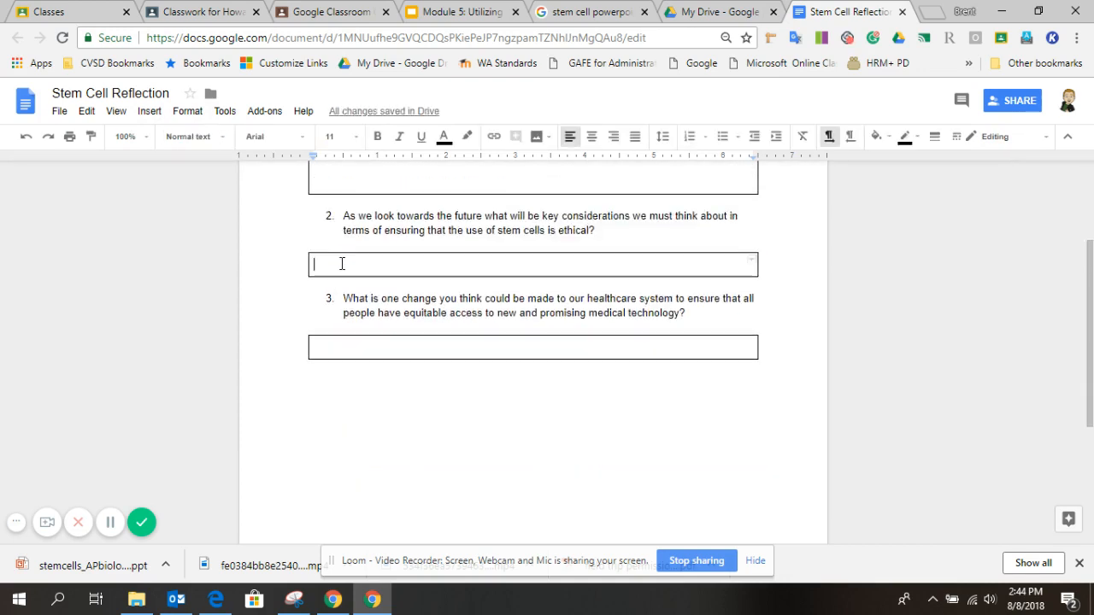
pyautogui.press('Return')
pyautogui.press('Return')
pyautogui.press('Return')
pyautogui.press('Return')
pyautogui.press('Return')
pyautogui.press('Return')
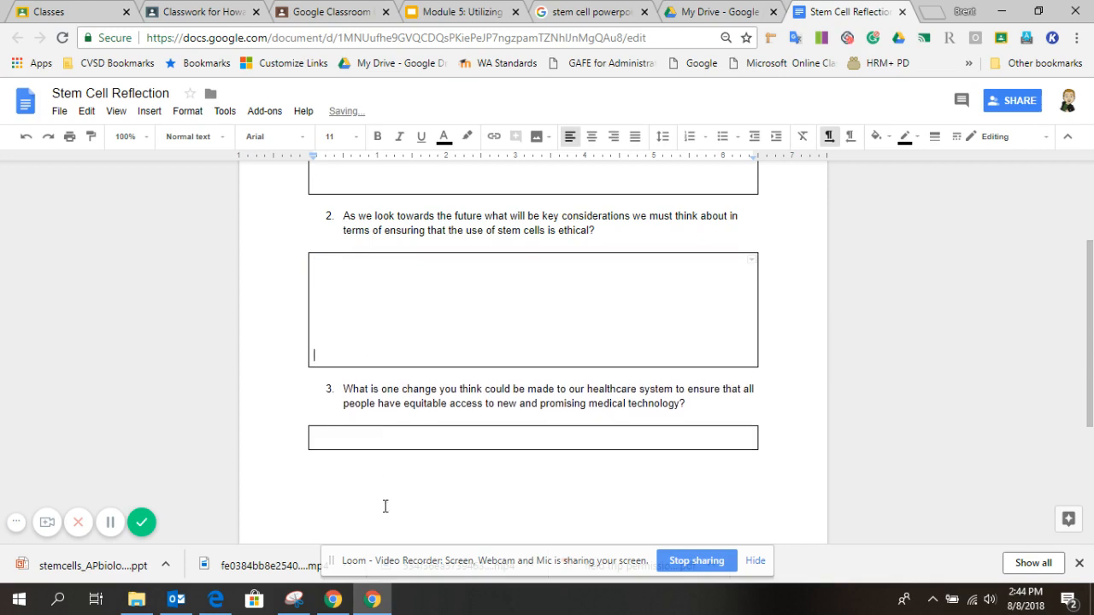
# - Enlarge the answer box under question 3 by adding about eight blank lines inside it
pyautogui.click(346, 437)
pyautogui.press('Return')
pyautogui.press('Return')
pyautogui.press('Return')
pyautogui.press('Return')
pyautogui.press('Return')
pyautogui.press('Return')
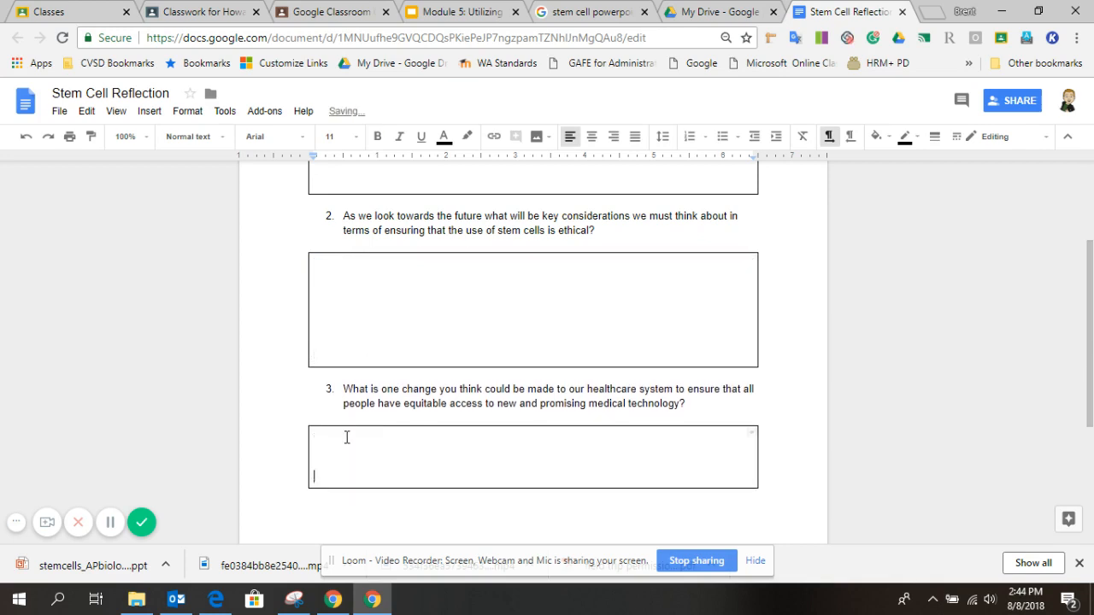
pyautogui.press('Return')
pyautogui.press('Return')
pyautogui.scroll(3, 632, 435)
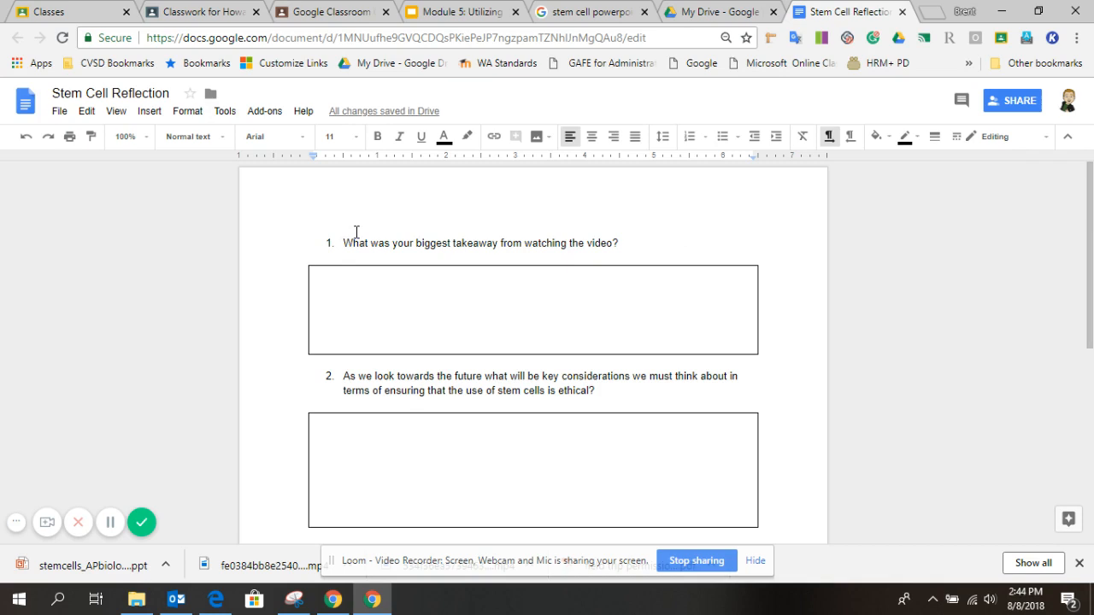
# - Return to the Google Classroom assignment and attach the Stem Cell Reflection document from Google Drive
pyautogui.click(189, 18)
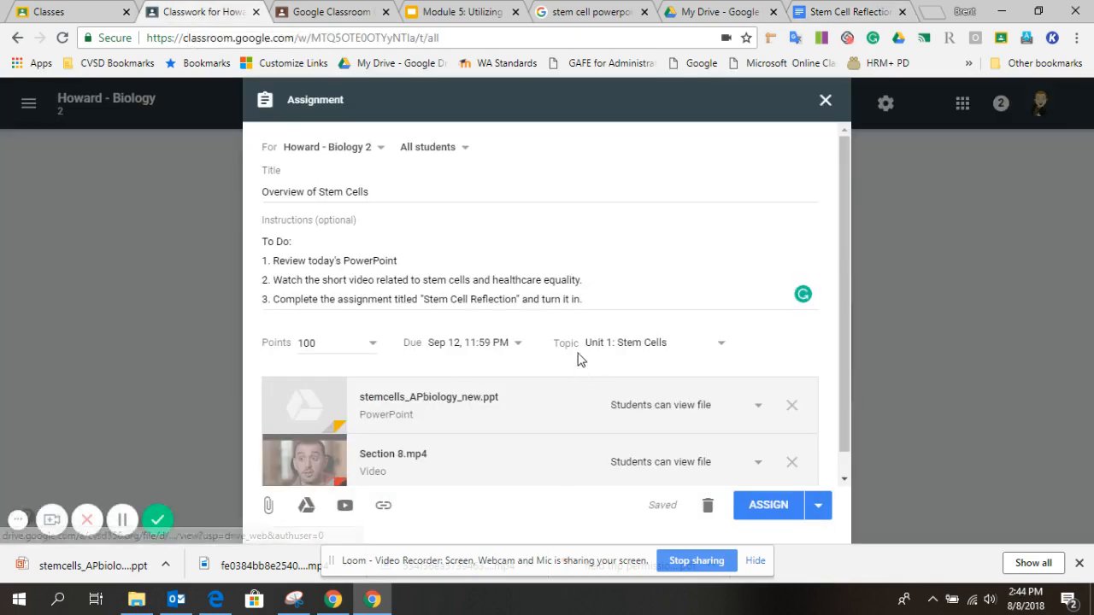
pyautogui.click(306, 506)
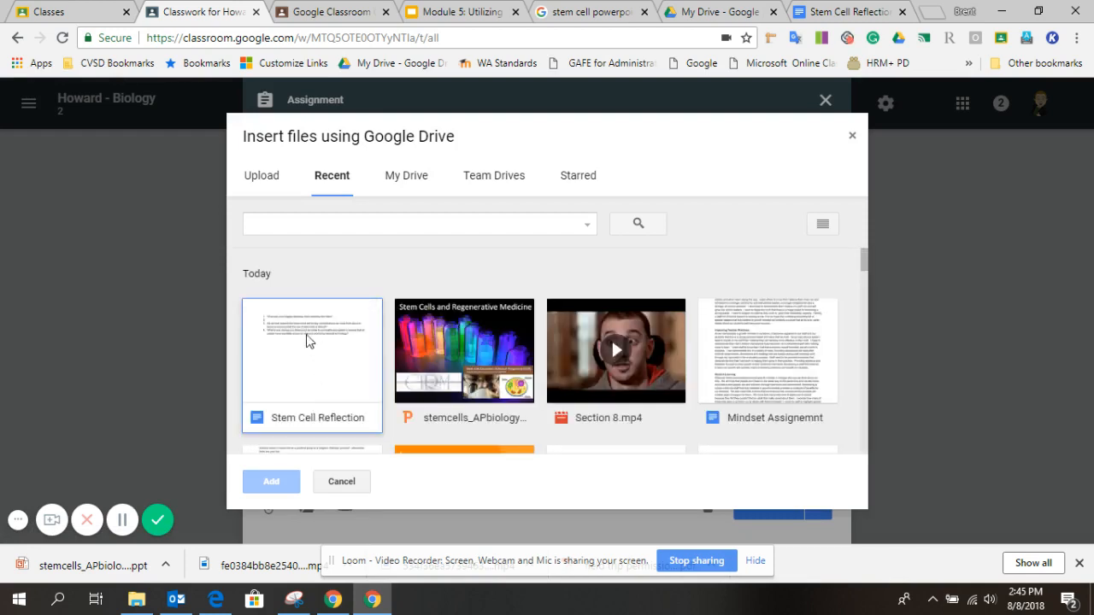
pyautogui.click(313, 389)
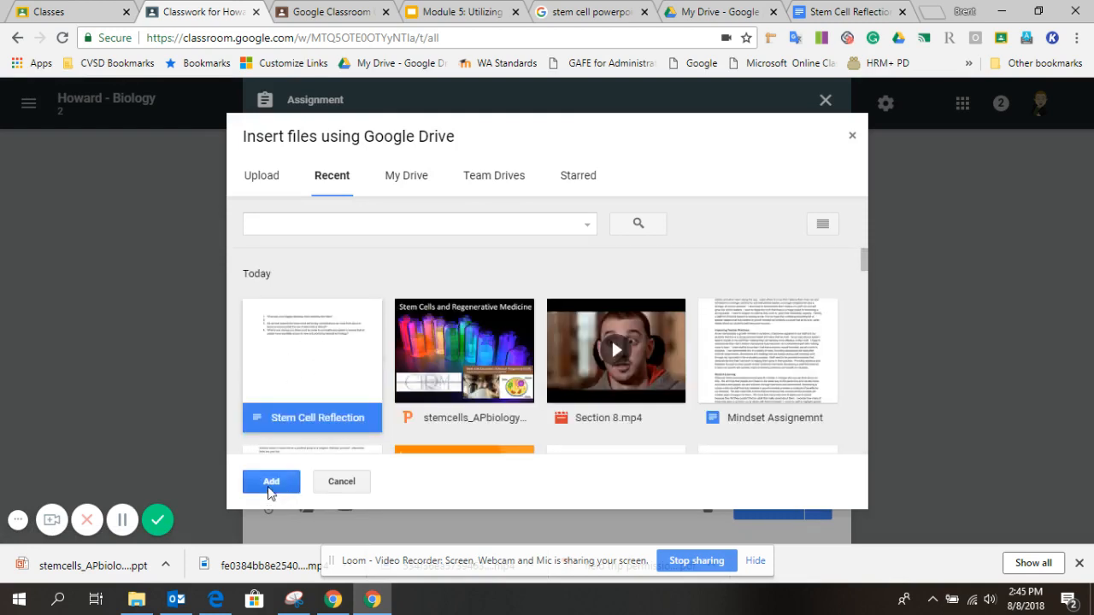
pyautogui.click(271, 482)
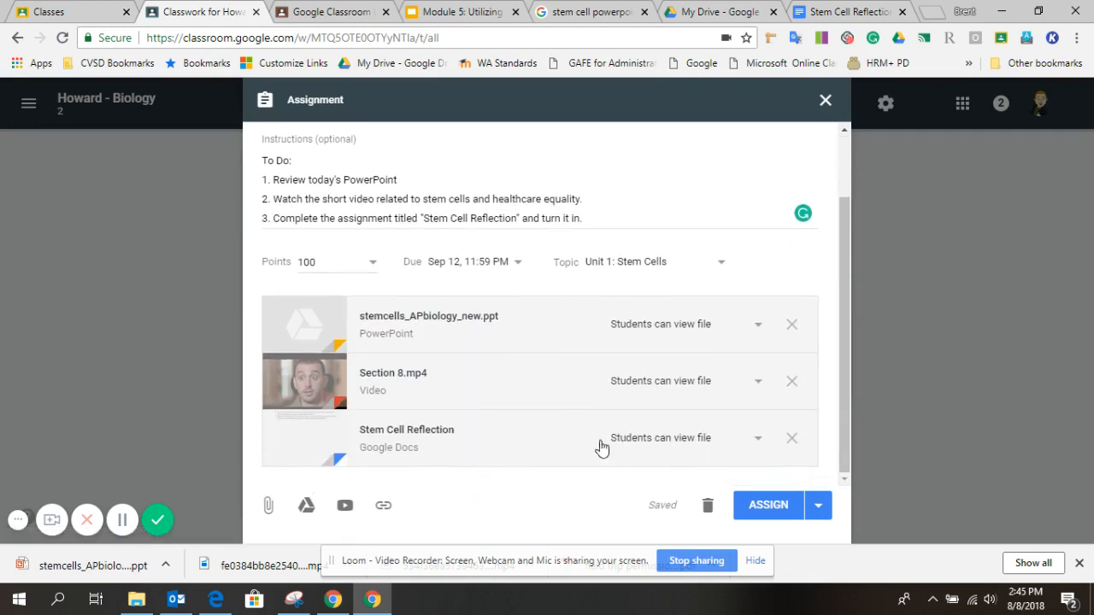
# - Set the Stem Cell Reflection attachment to "Make a copy for each student" and assign the work to the class
pyautogui.click(757, 441)
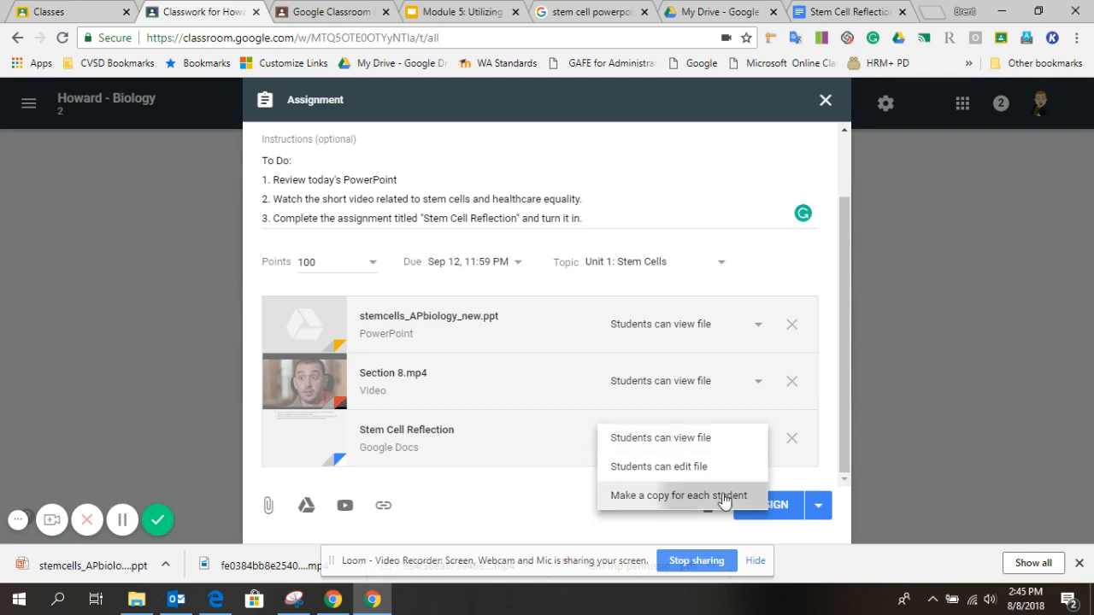
pyautogui.click(725, 496)
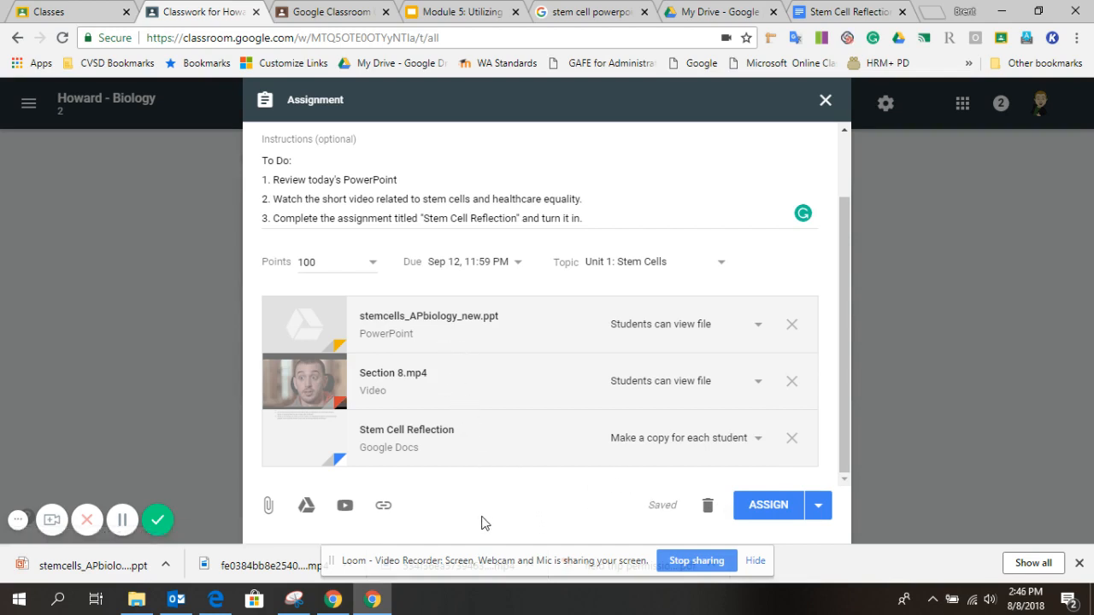
pyautogui.click(769, 506)
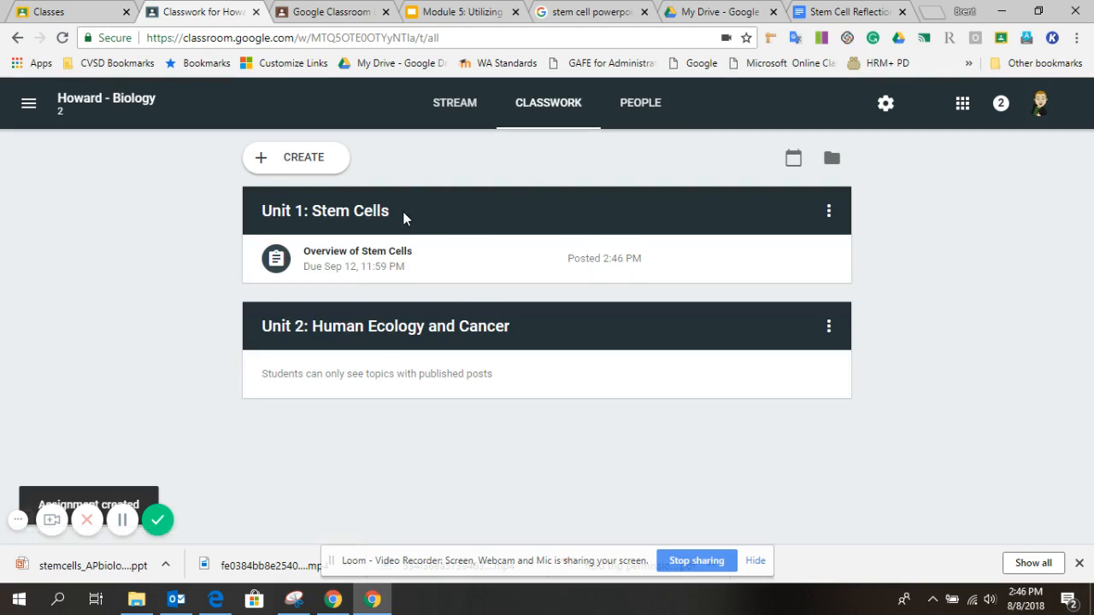
# - Expand the posted Overview of Stem Cells assignment and review its instructions and attachments
pyautogui.click(482, 257)
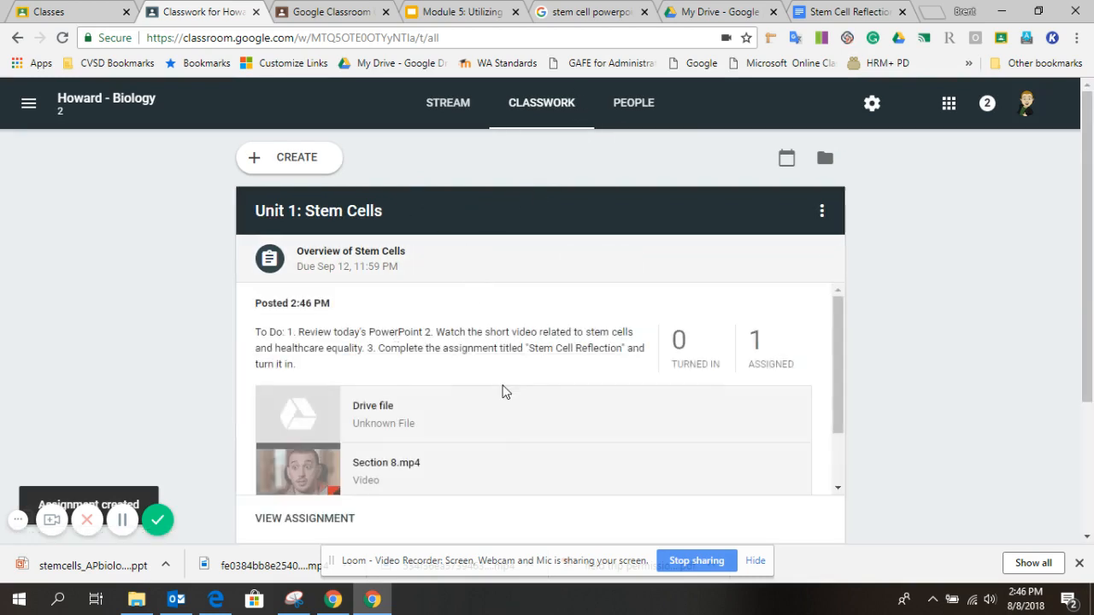
pyautogui.scroll(-2, 502, 391)
pyautogui.scroll(2, 501, 392)
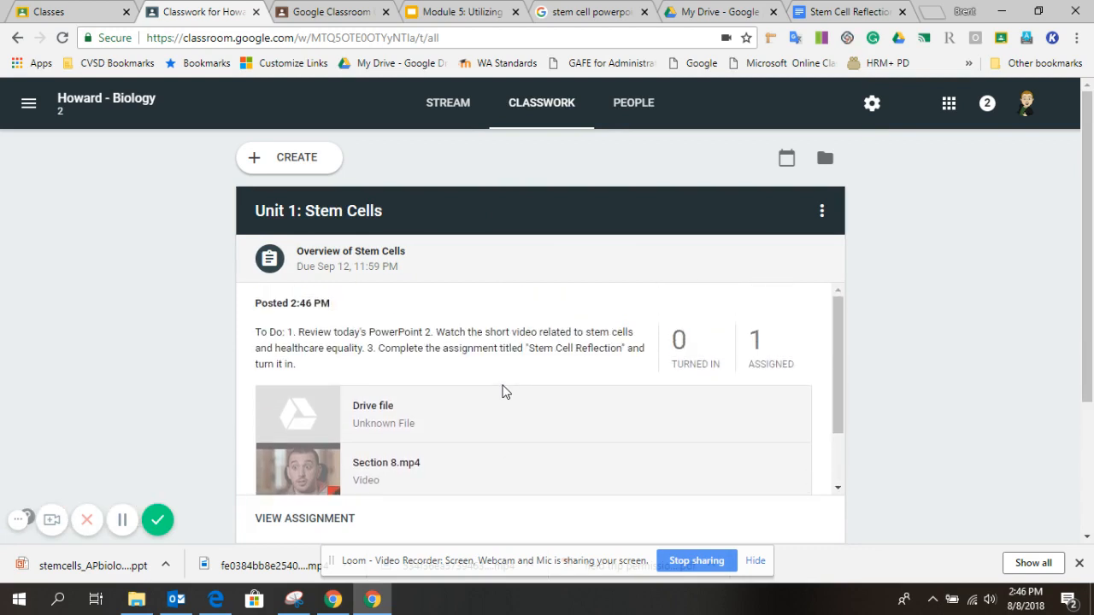
pyautogui.click(122, 520)
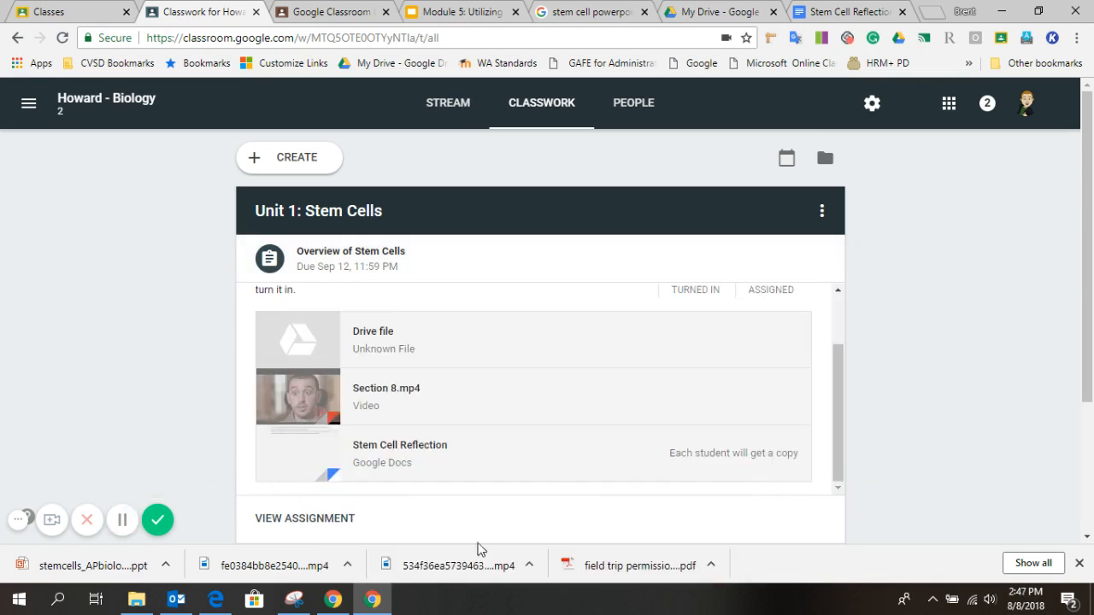
# - Switch to the student's Classroom view in Microsoft Edge and open the full Overview of Stem Cells assignment from the classwork
pyautogui.click(216, 606)
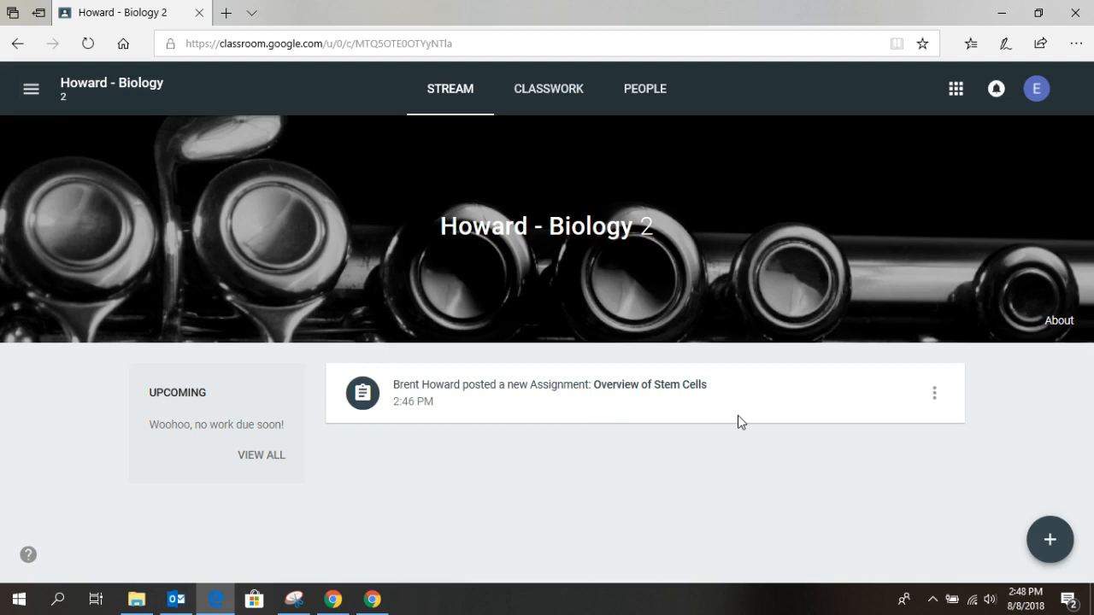
pyautogui.click(553, 102)
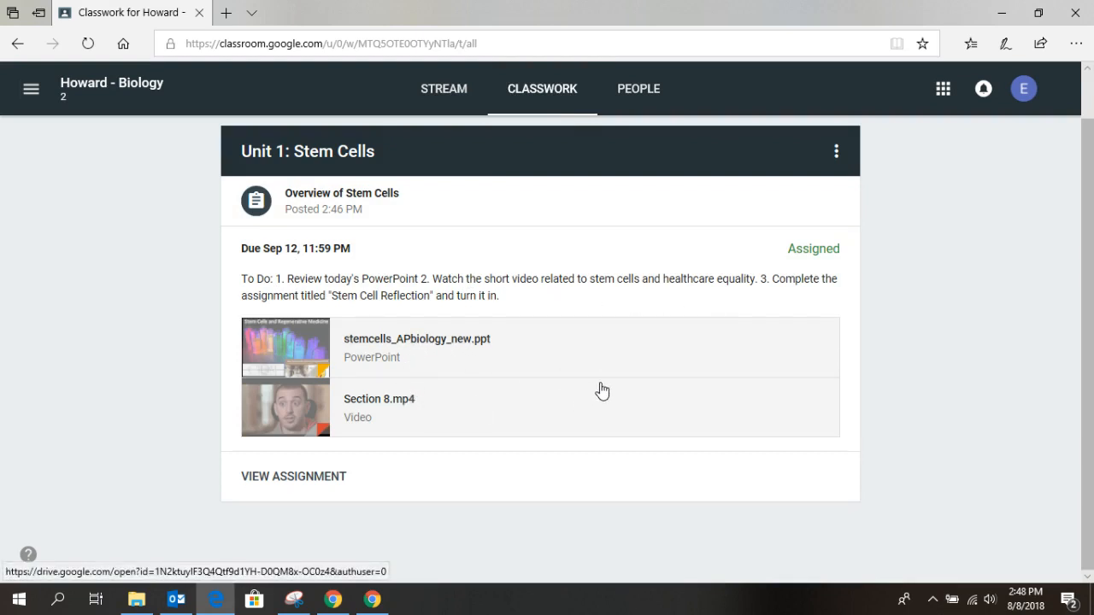
pyautogui.click(297, 489)
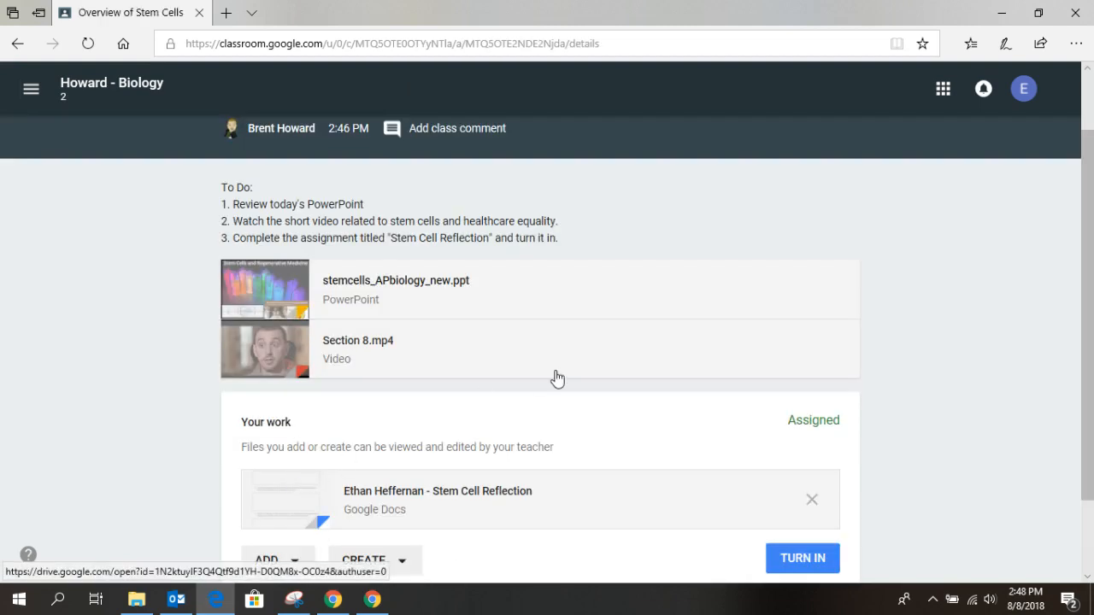
pyautogui.scroll(-1, 556, 378)
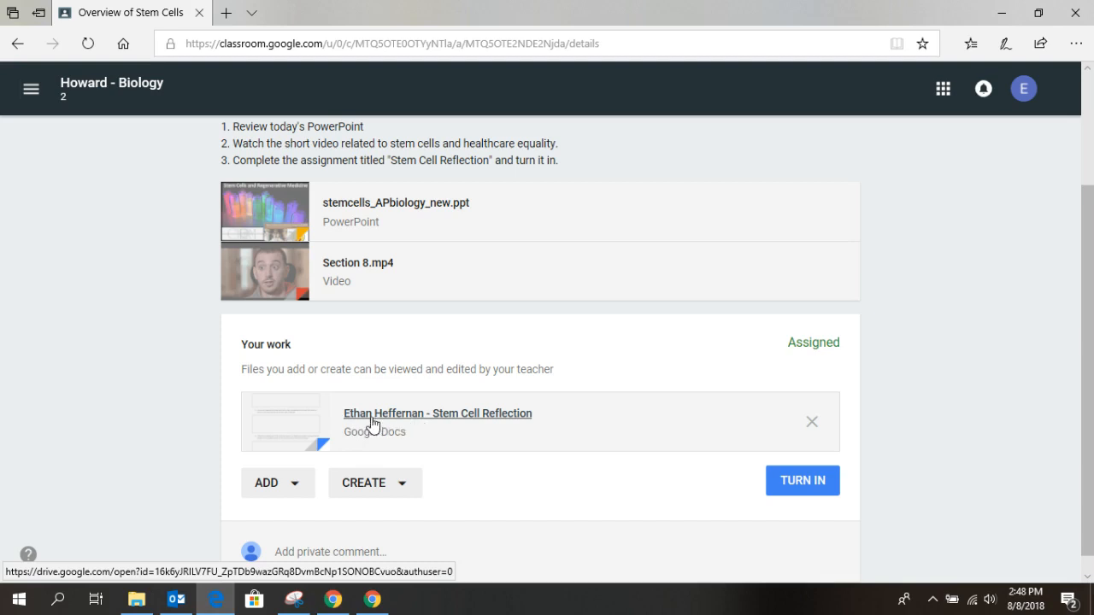
# - Open the student's Stem Cell Reflection copy and answer question 1 with "asdfasdfasdf" and question 2 with "asdfasdfasdfasdfasdf"
pyautogui.click(450, 418)
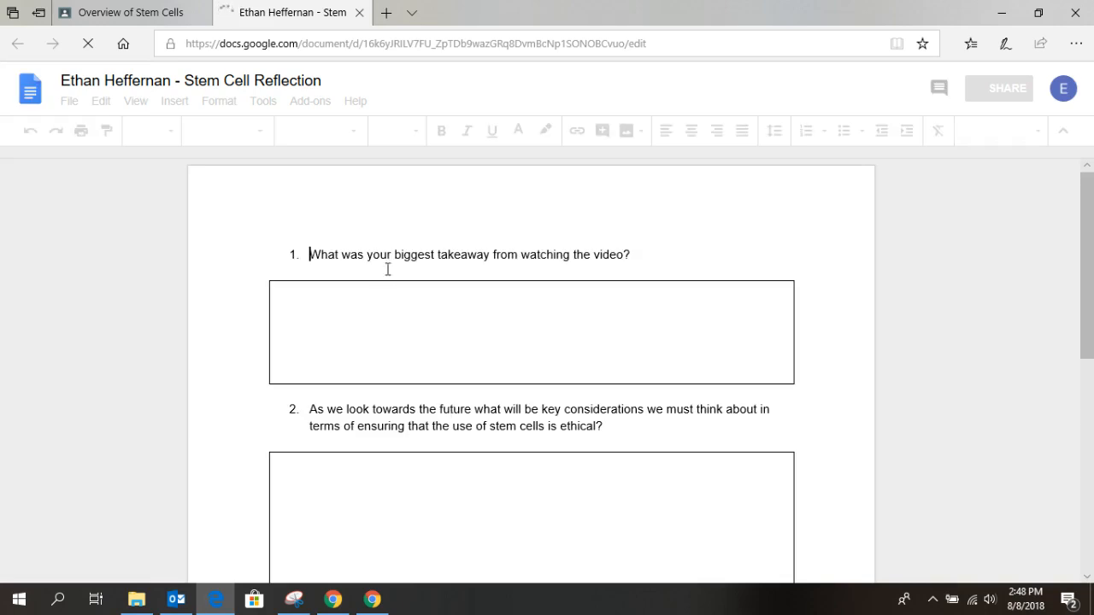
pyautogui.click(365, 320)
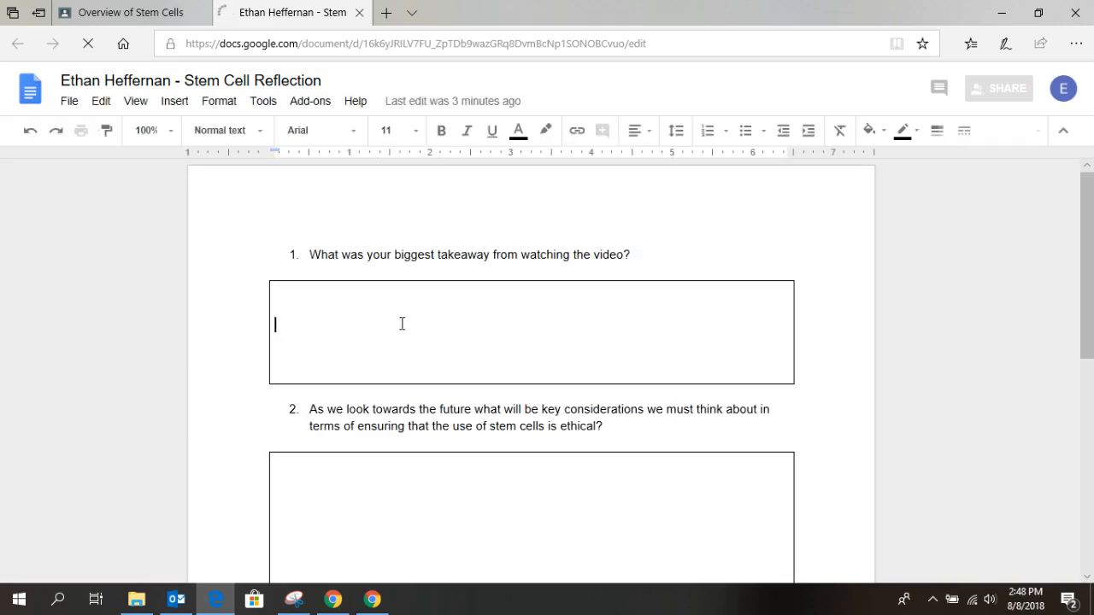
pyautogui.write('asd')
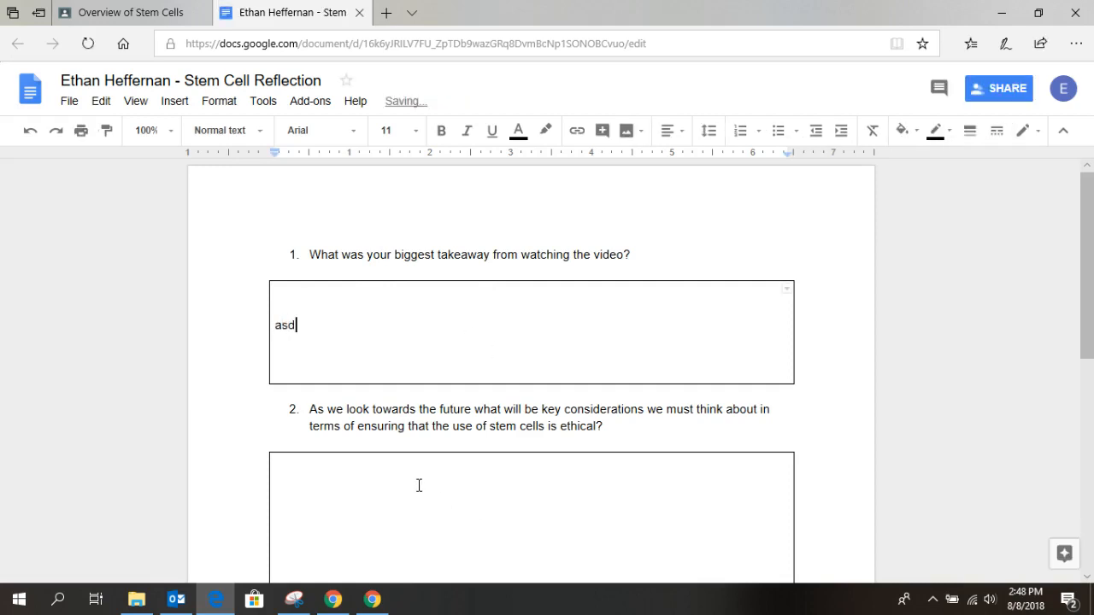
pyautogui.write('fasdfasdfasd')
pyautogui.click(425, 490)
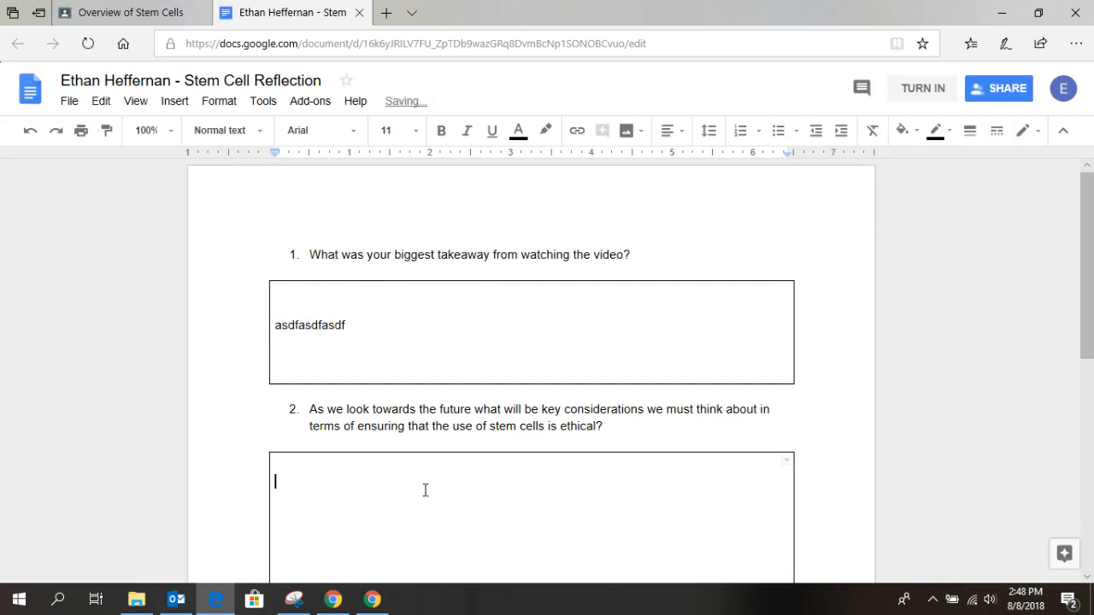
pyautogui.write('asdfasdfasdfasdfasdf')
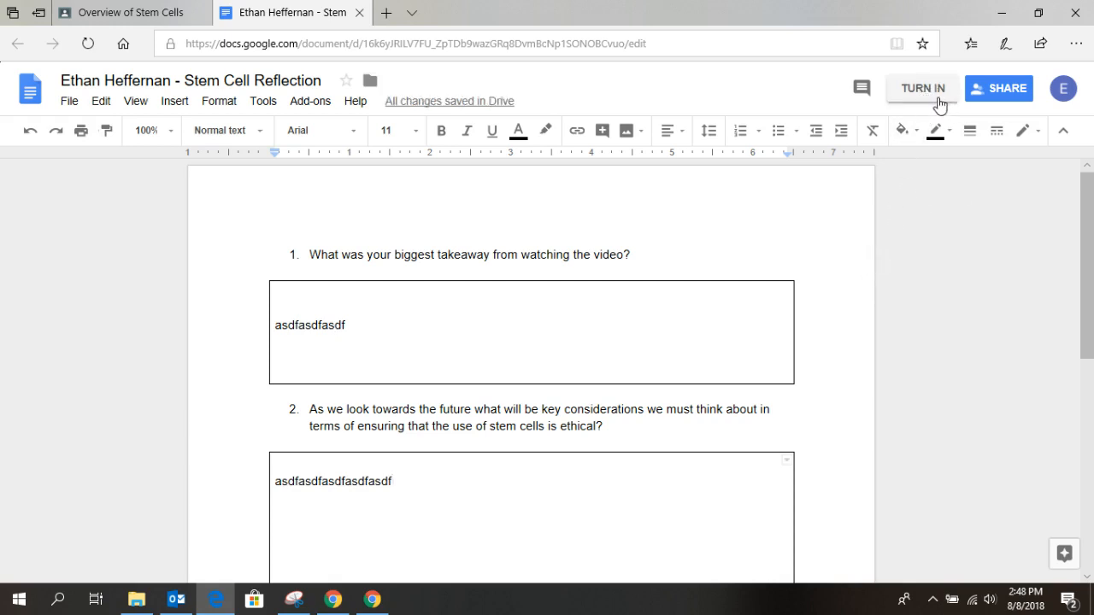
# - Turn in the completed Stem Cell Reflection for Overview of Stem Cells, then switch to the teacher's Classwork page in Google Chrome
pyautogui.click(929, 95)
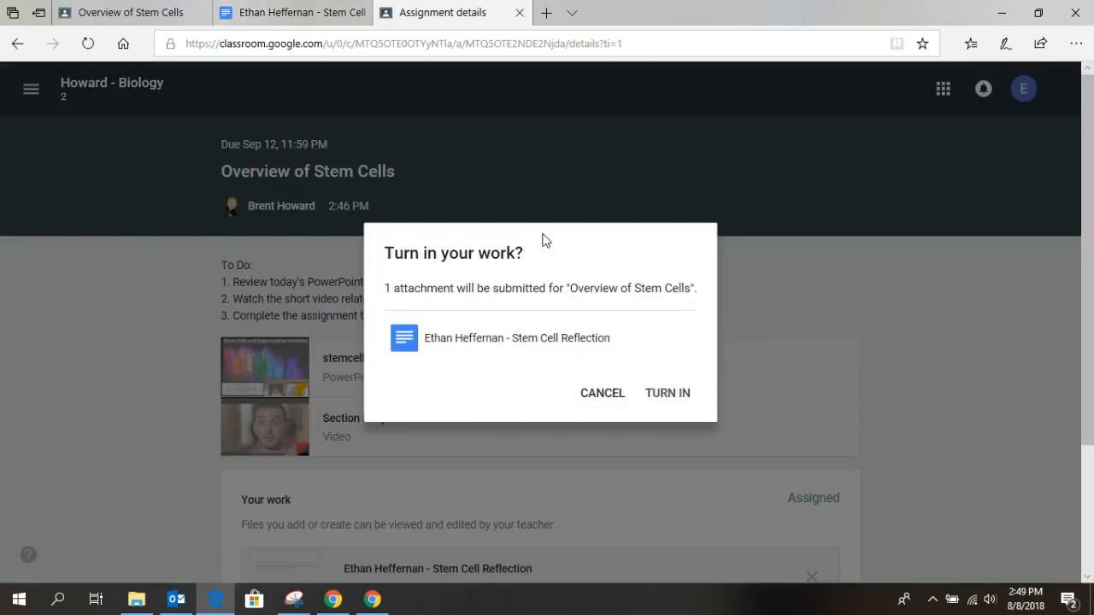
pyautogui.click(670, 399)
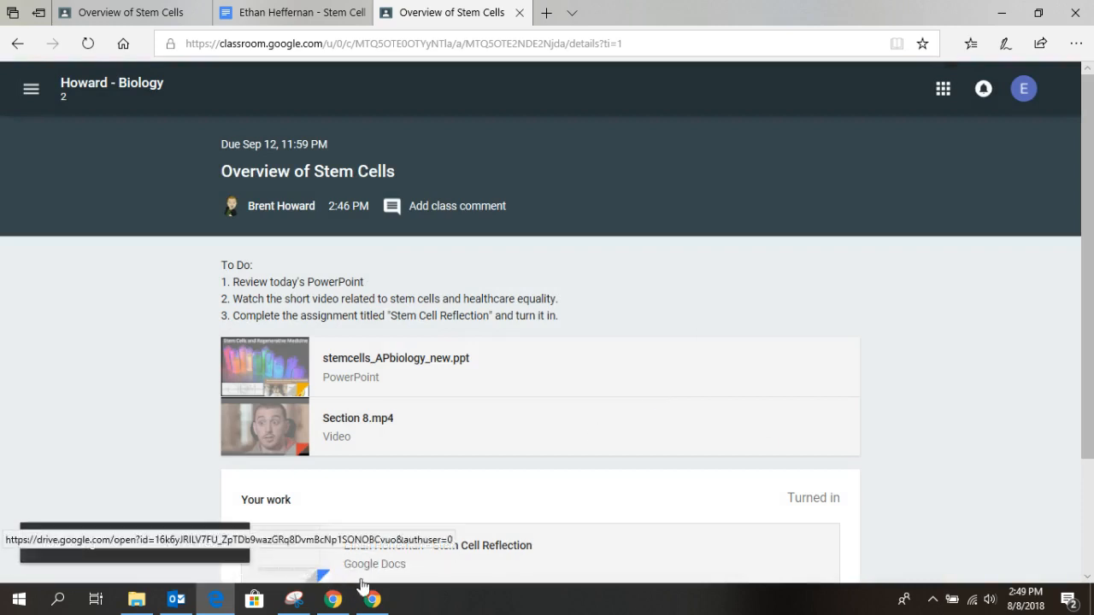
pyautogui.moveTo(372, 596)
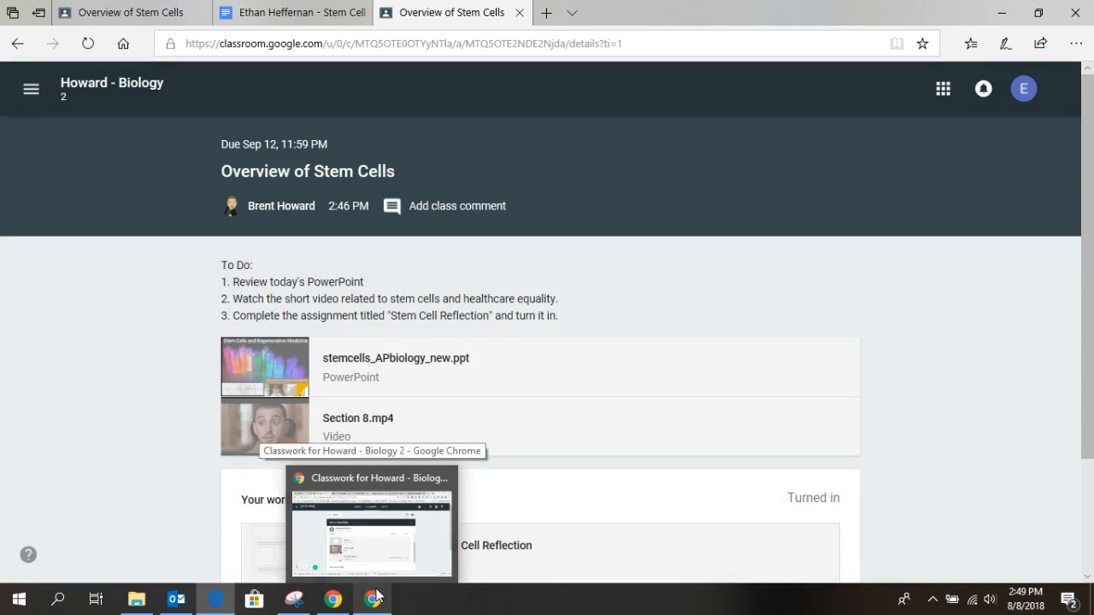
pyautogui.click(377, 596)
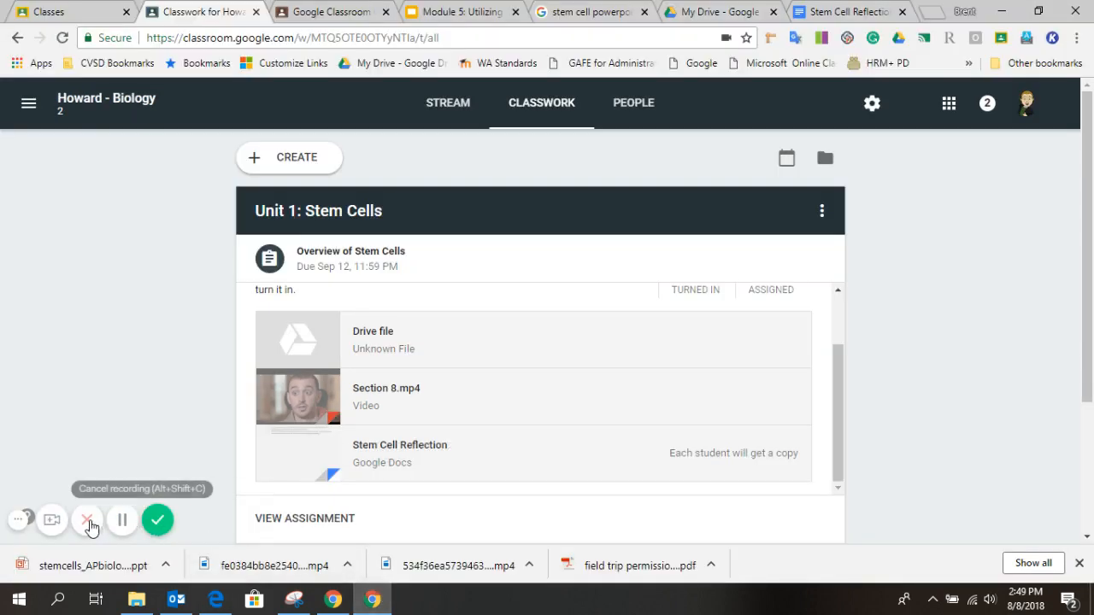